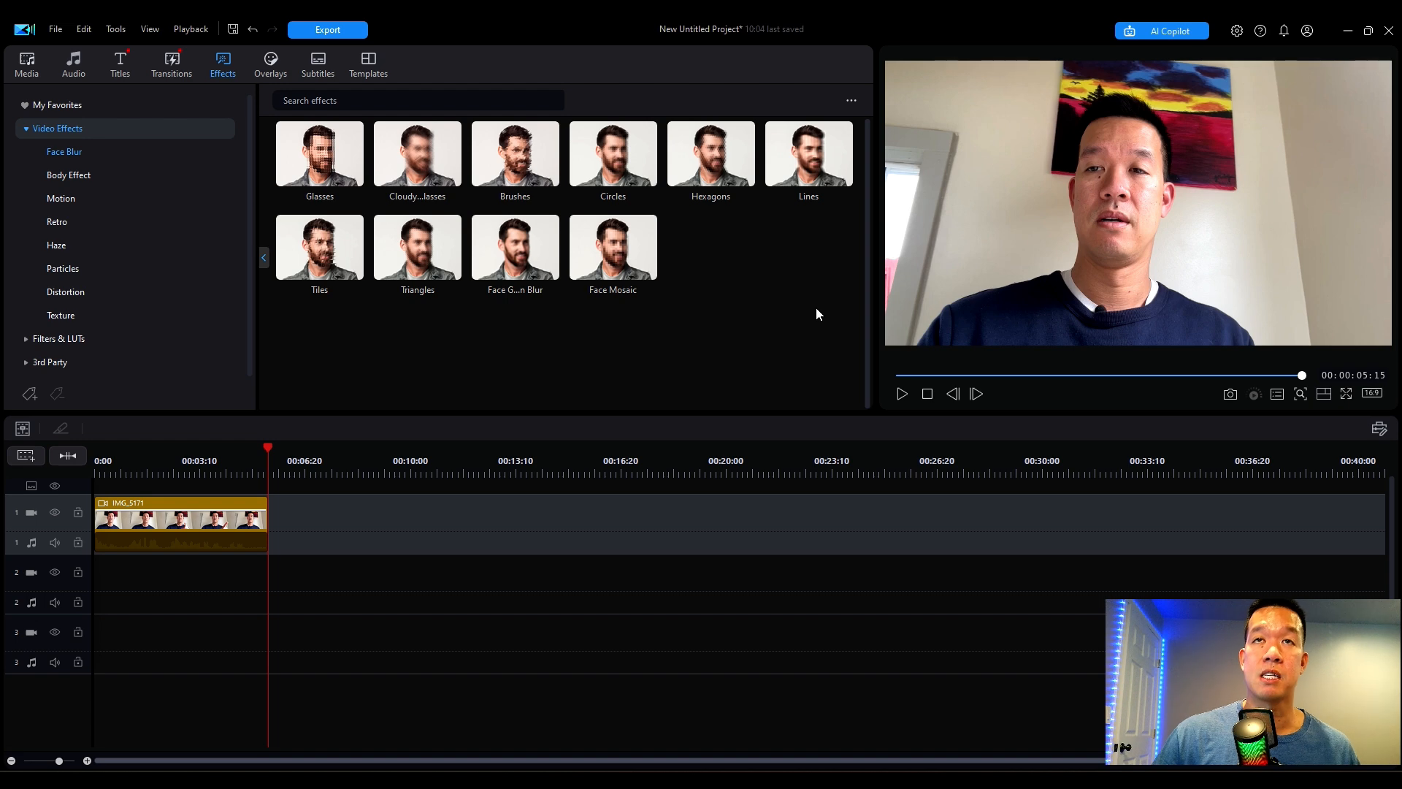
# Preview the Lines, Cloudy Glasses, Brushes, Circles, Hexagons and Face Gaussian Blur effects on the sample face
pyautogui.click(808, 153)
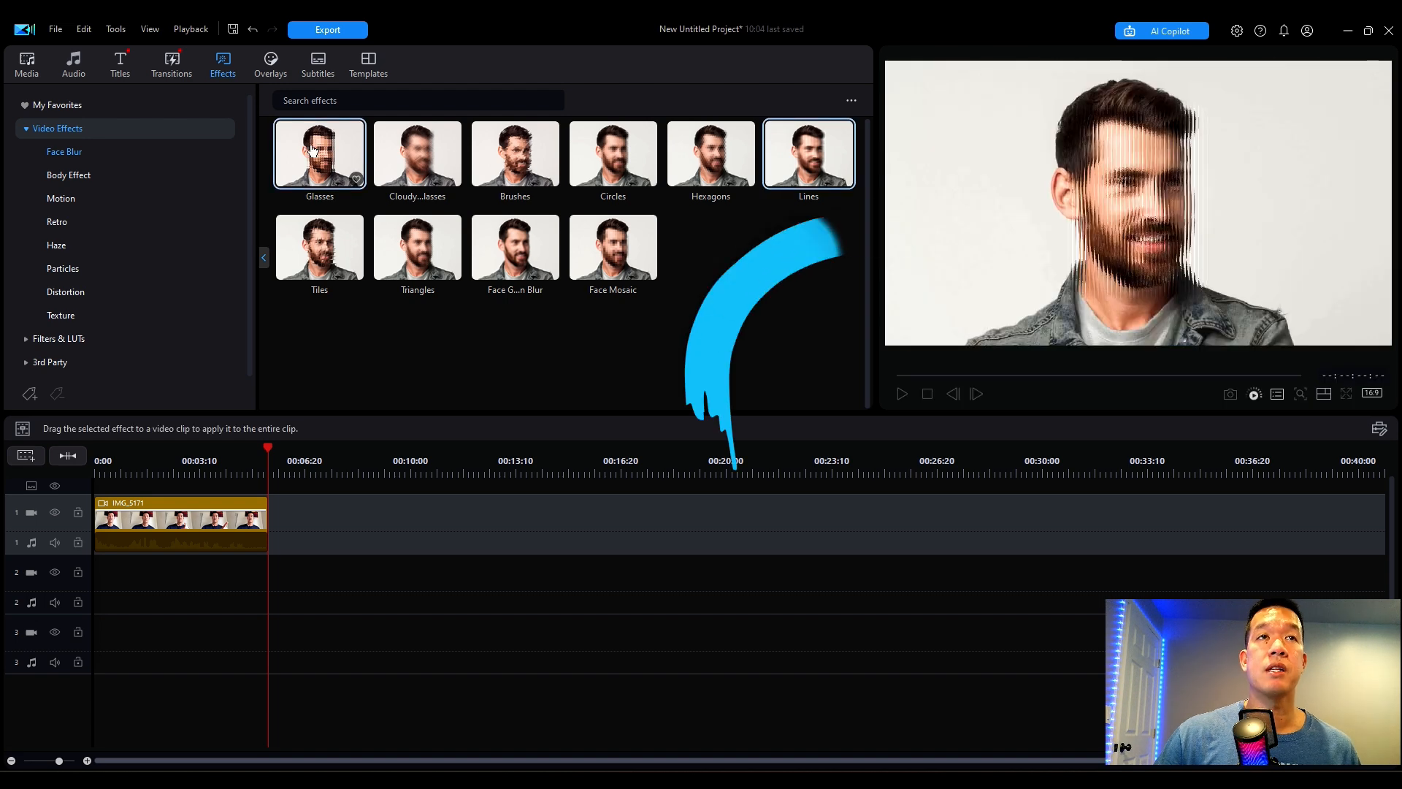
pyautogui.click(428, 151)
pyautogui.click(509, 150)
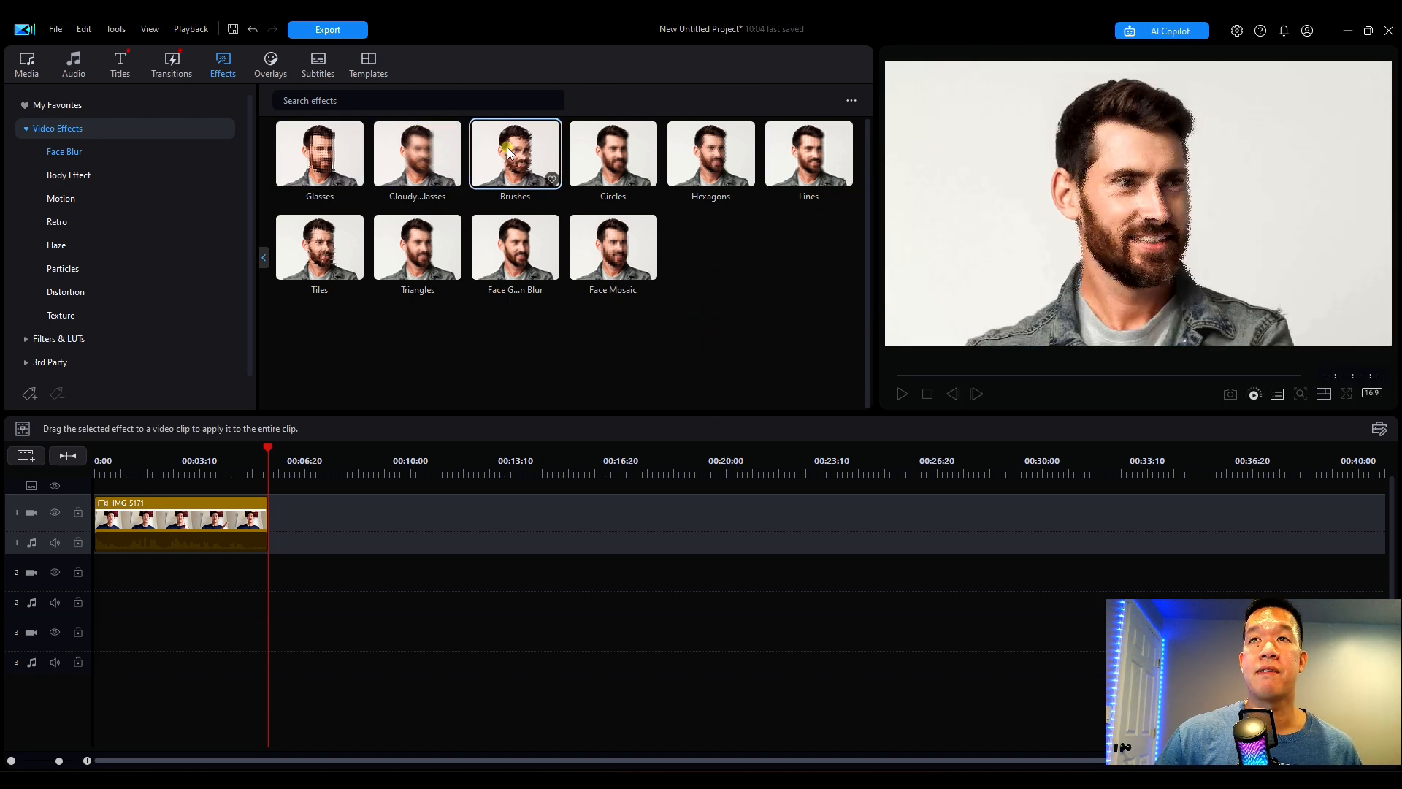
pyautogui.click(621, 151)
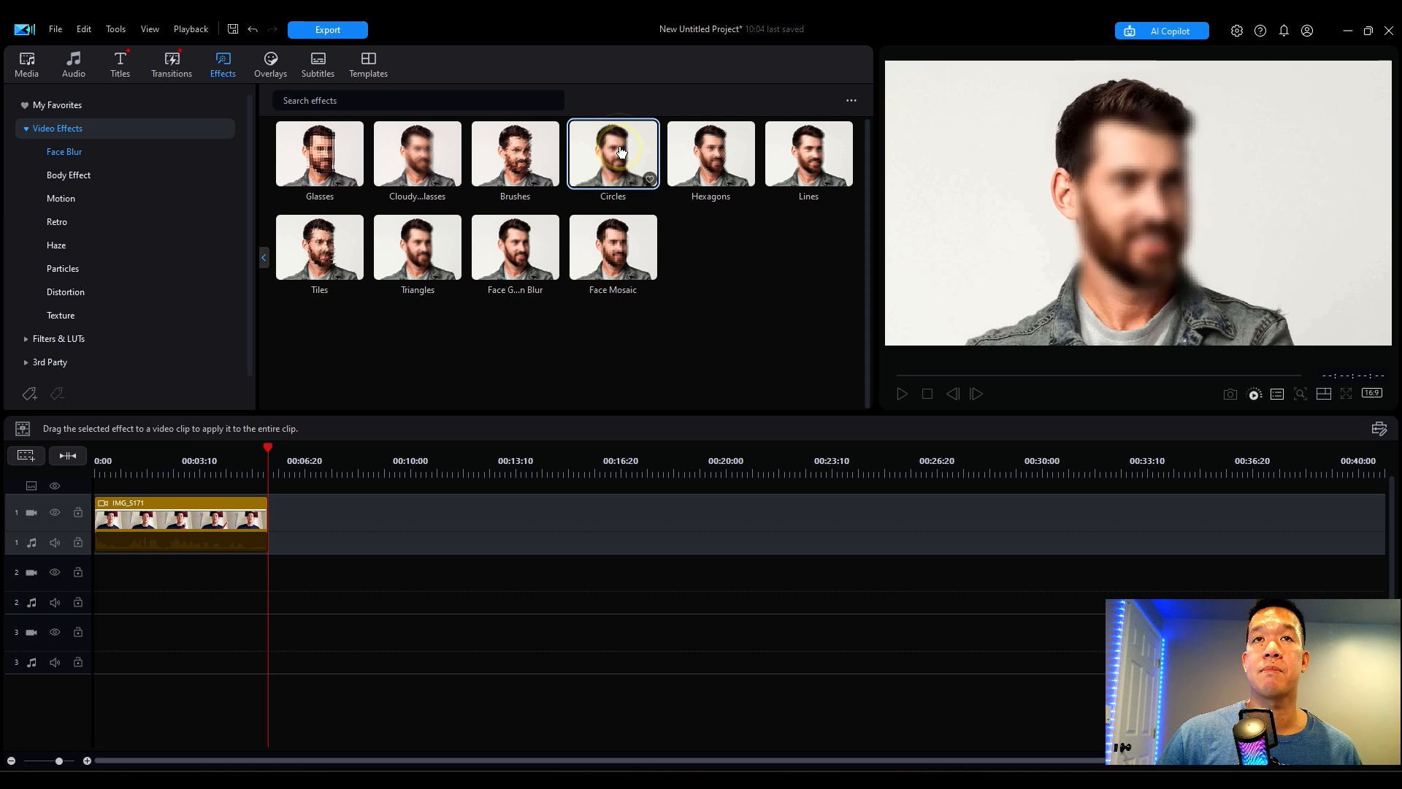
pyautogui.click(708, 152)
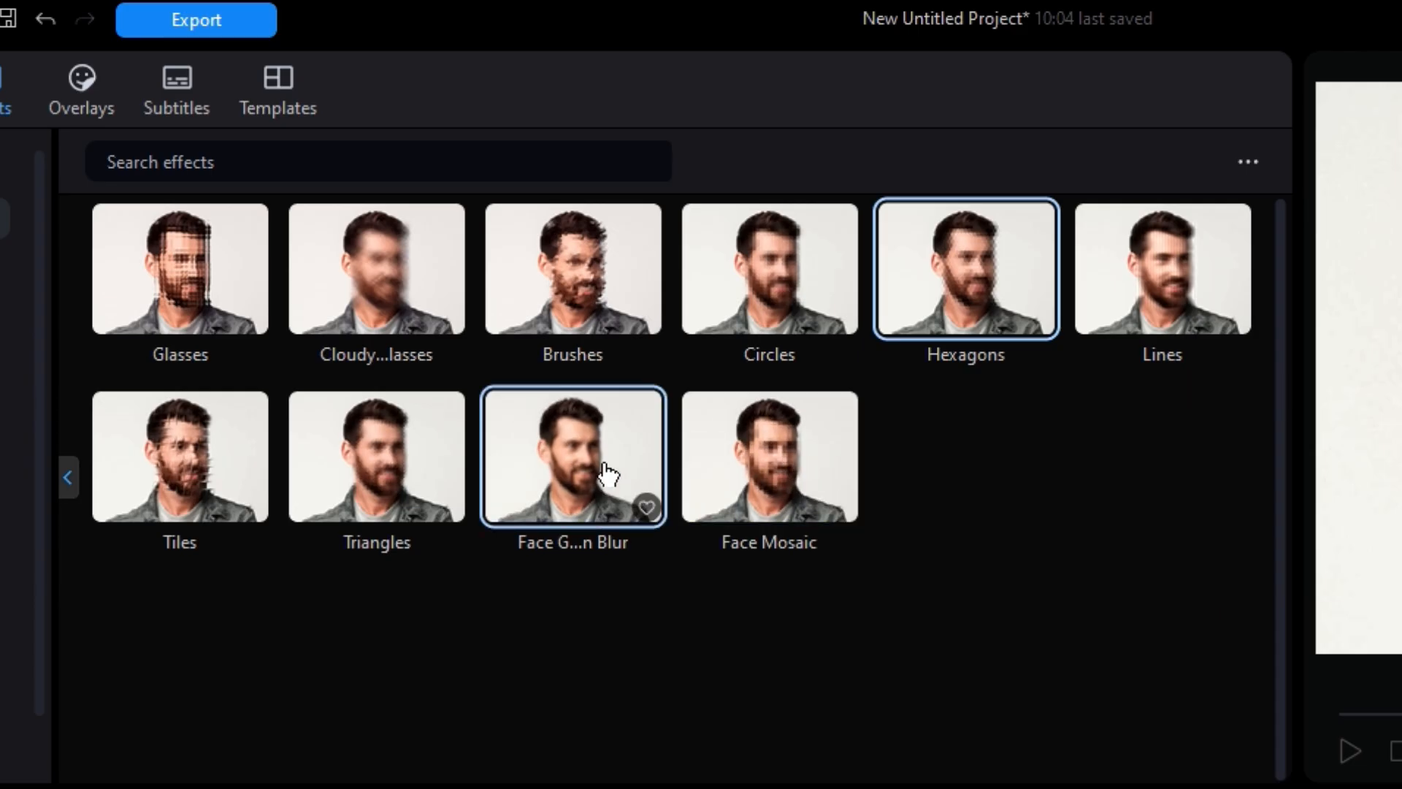
pyautogui.click(518, 254)
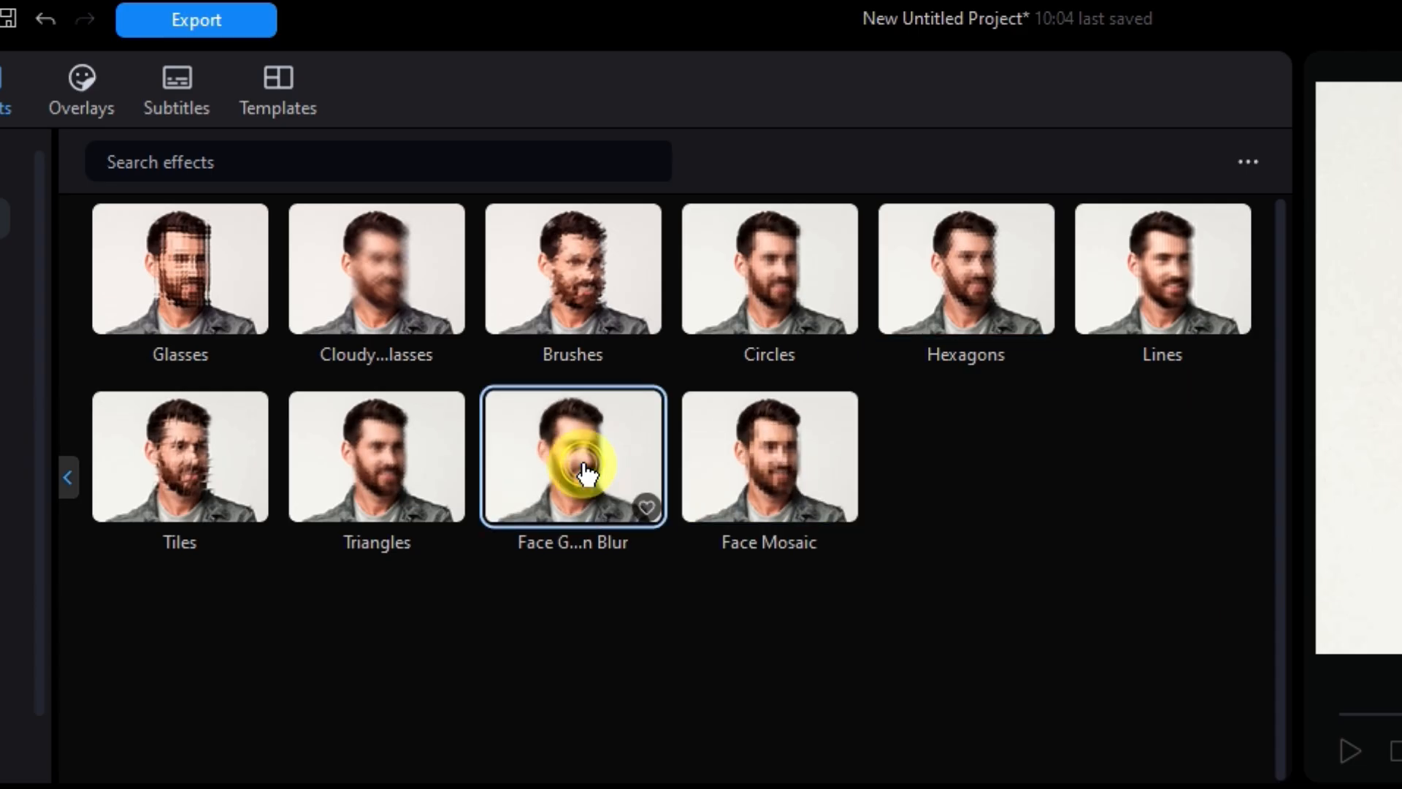
# Apply the Face Mosaic effect to the IMG_5171 clip on the timeline and play back the result
pyautogui.click(796, 462)
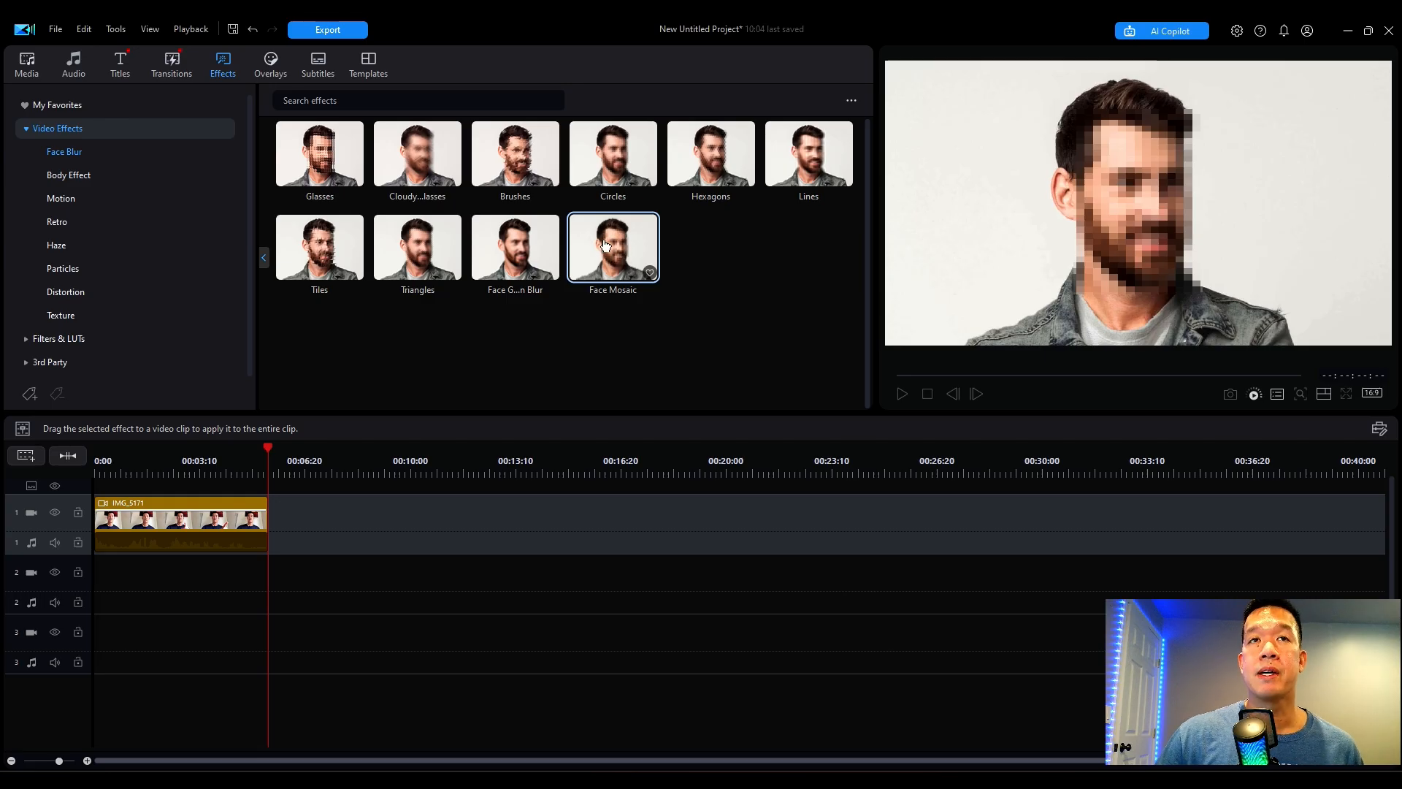
pyautogui.moveTo(616, 242); pyautogui.dragTo(203, 527)
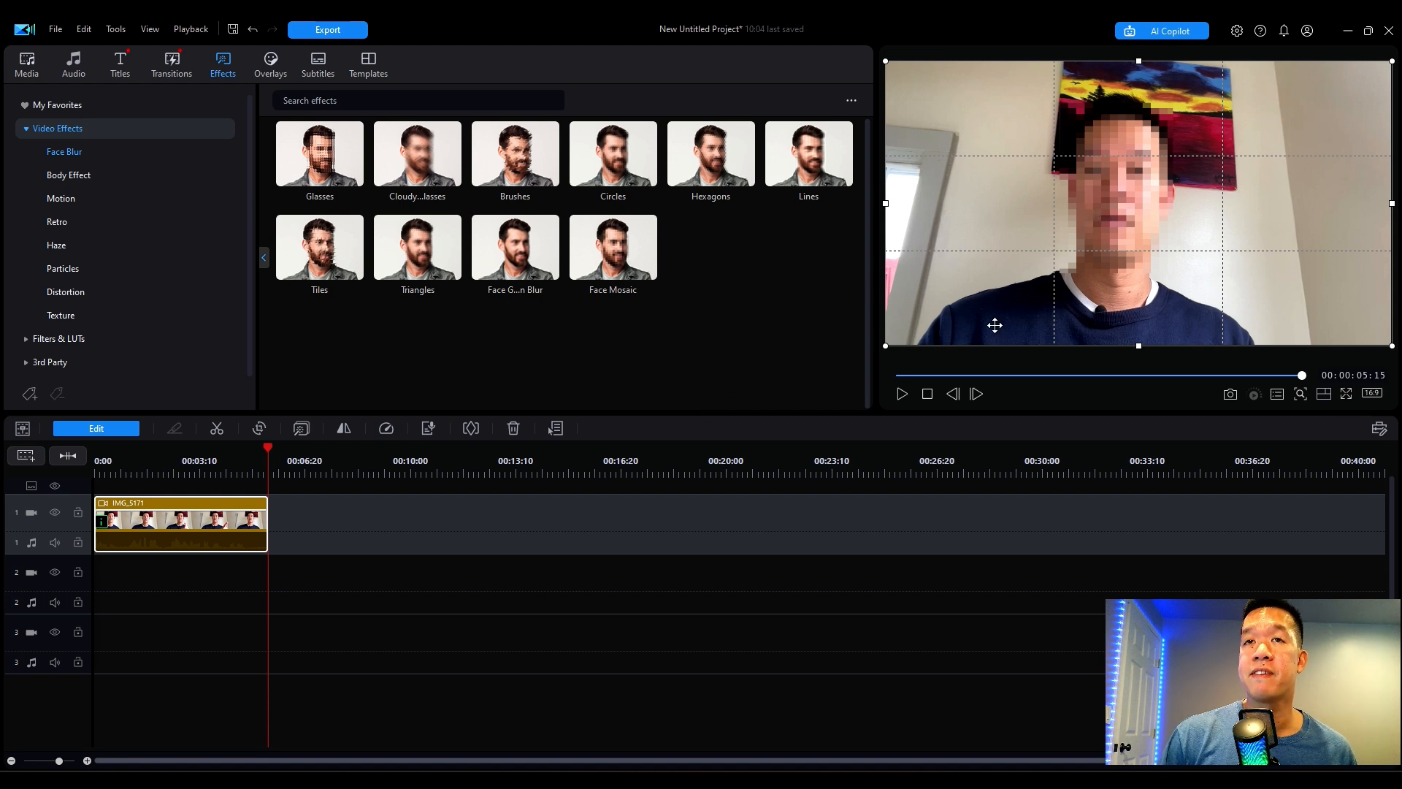
pyautogui.click(900, 393)
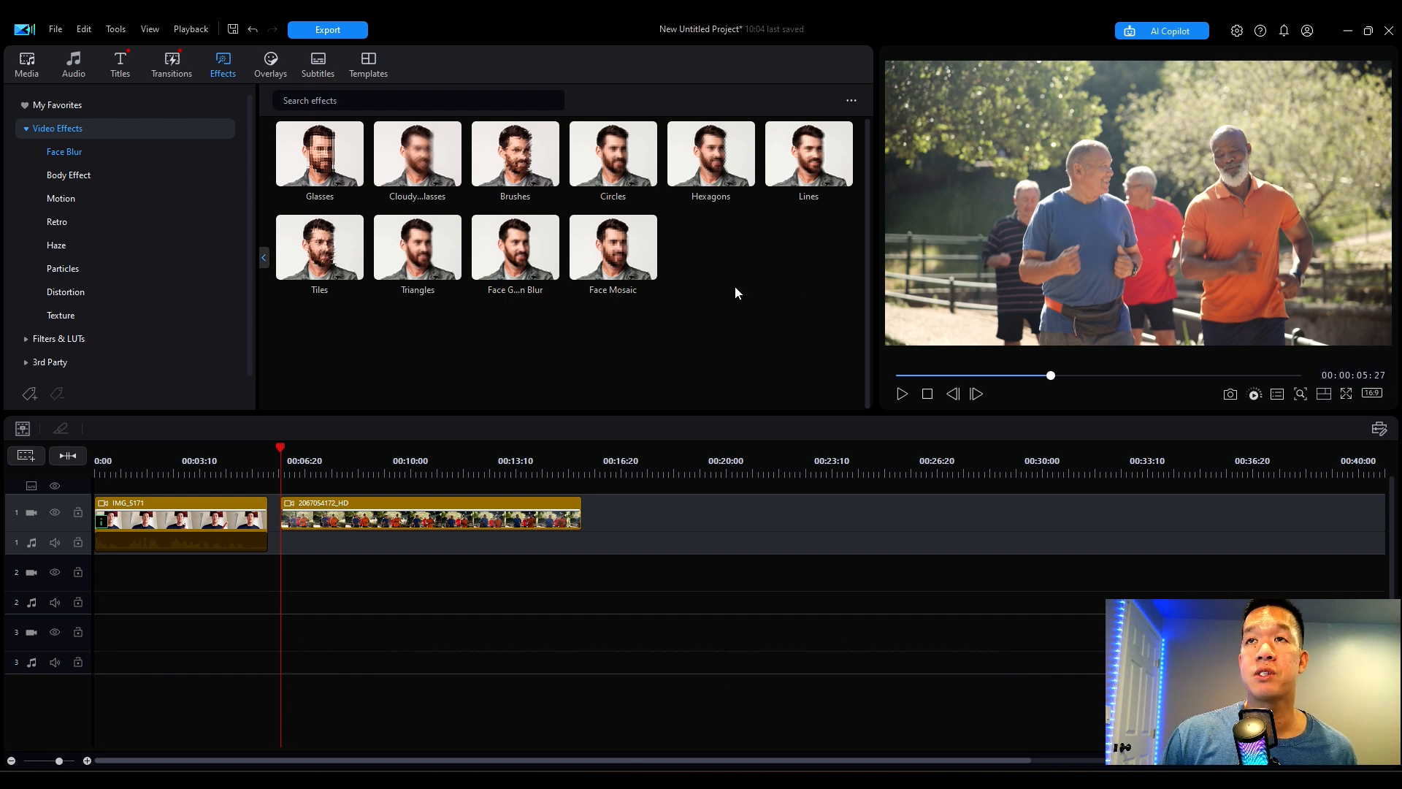
pyautogui.moveTo(613, 247); pyautogui.dragTo(400, 514)
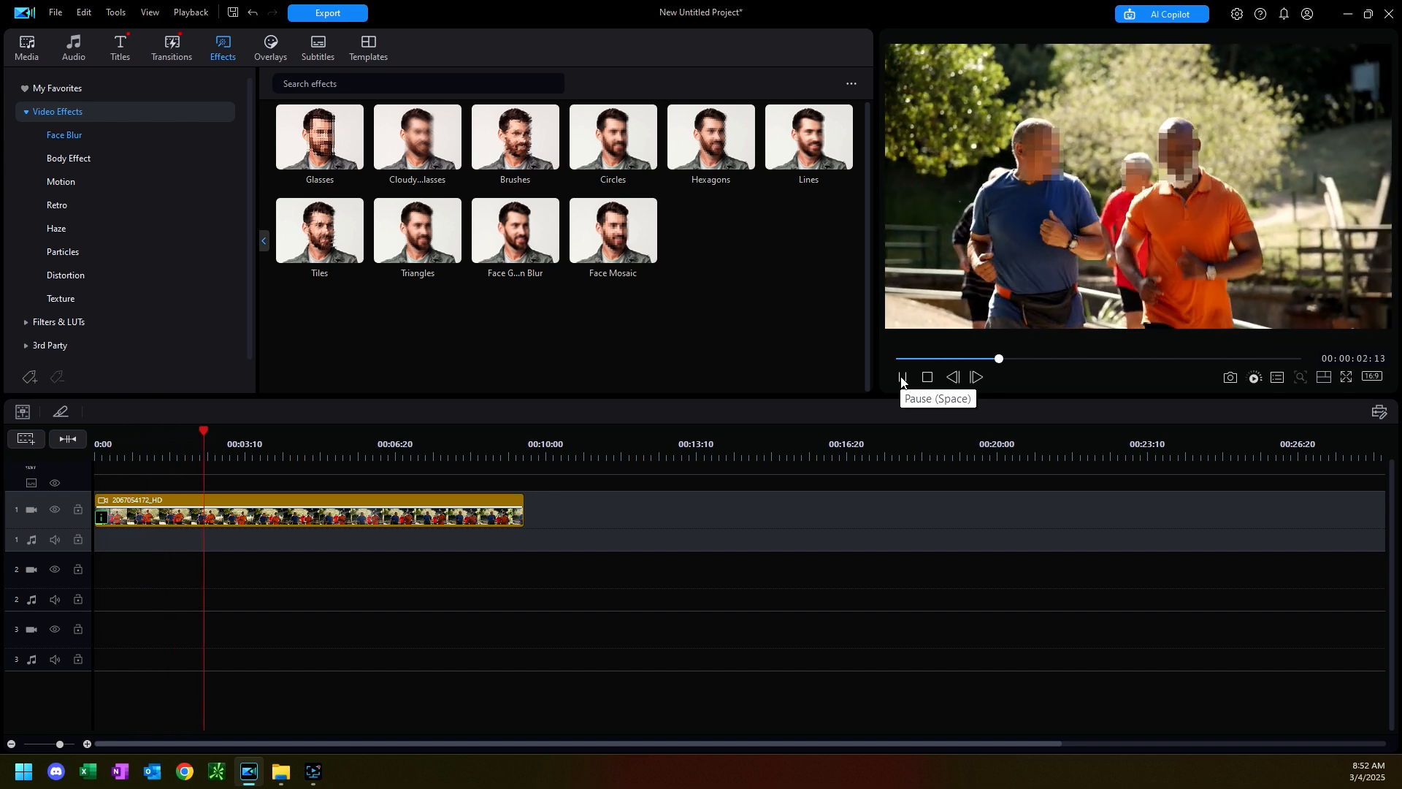
pyautogui.click(901, 378)
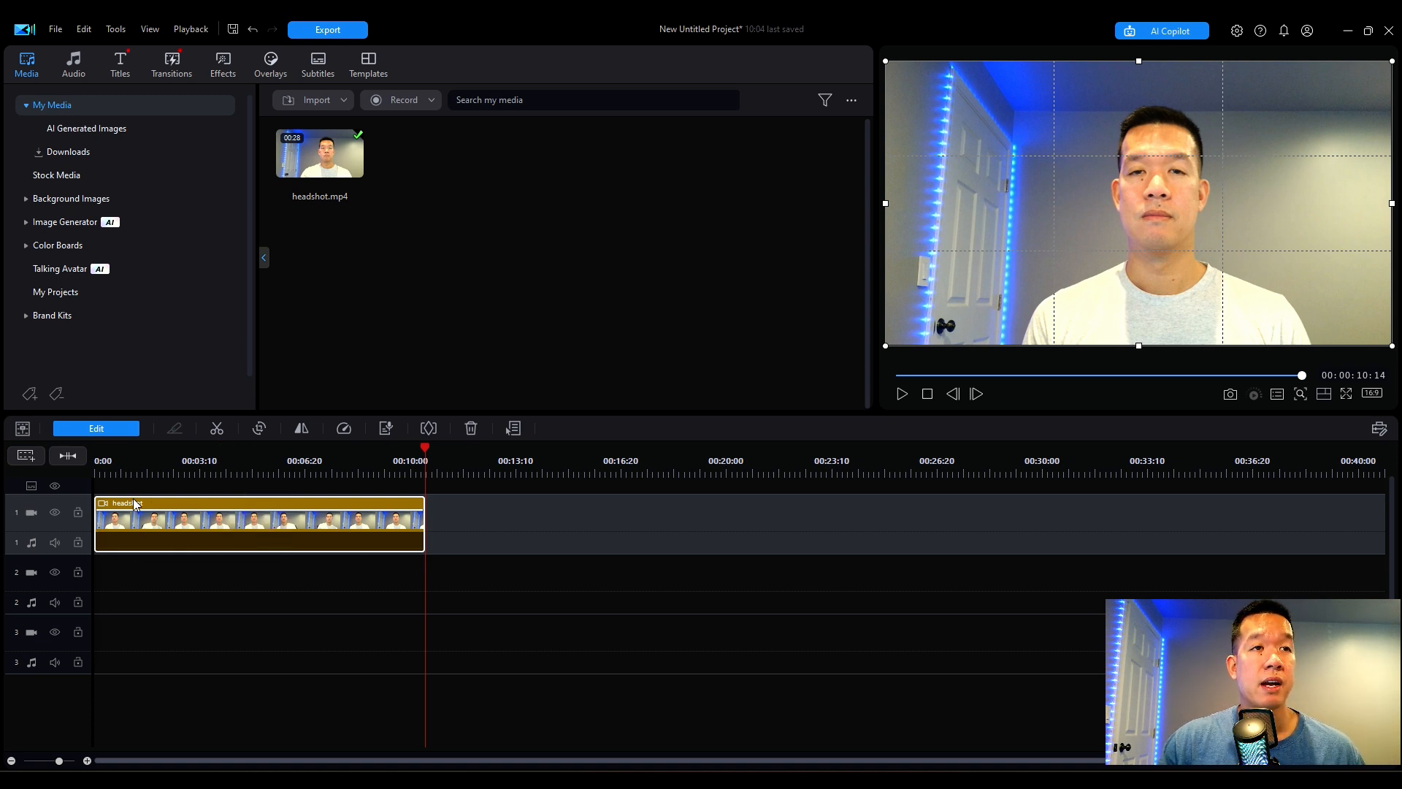
# Open the Motion Tracker for the headshot clip, fit the selection box tightly around the man's head and track it
pyautogui.click(117, 429)
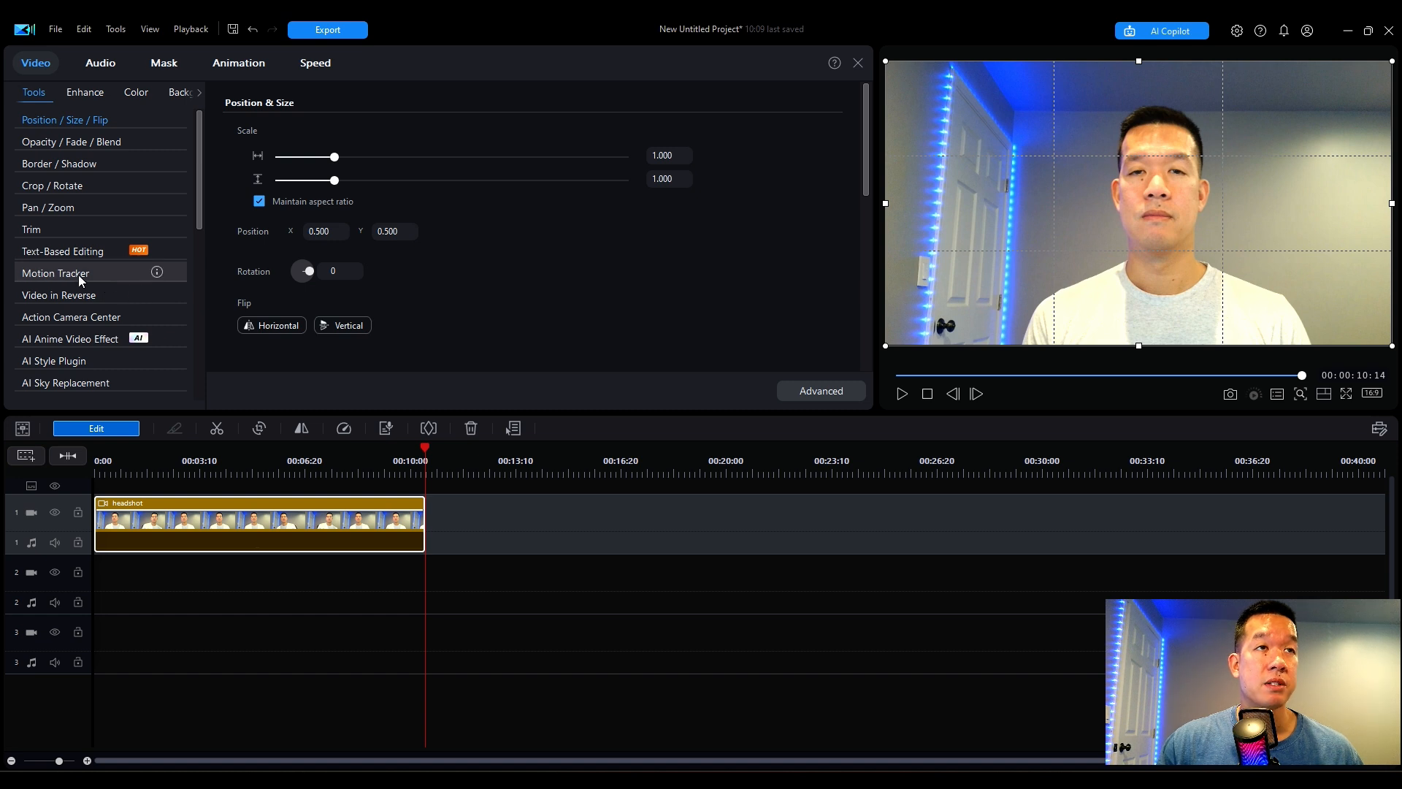
pyautogui.click(78, 275)
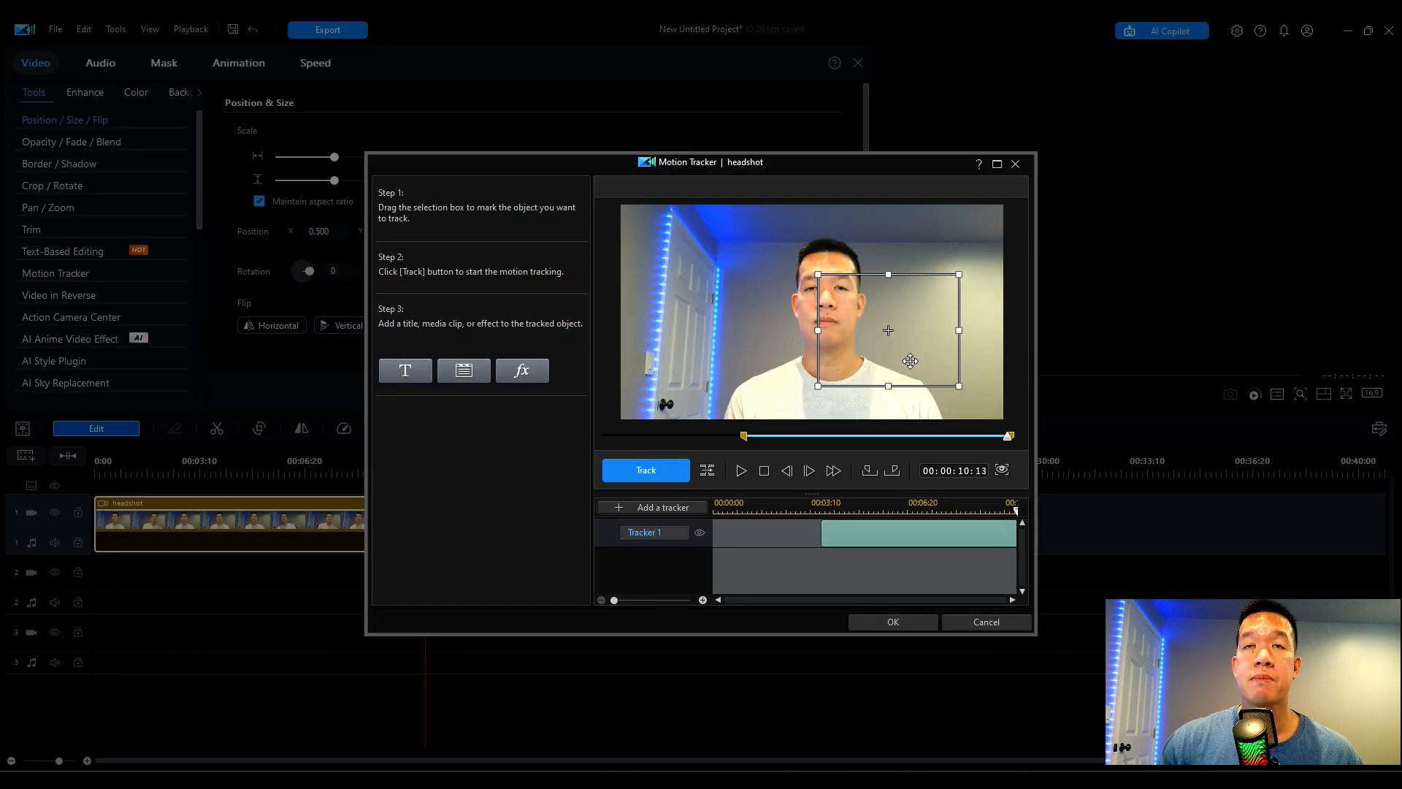
pyautogui.moveTo(911, 367); pyautogui.dragTo(853, 335)
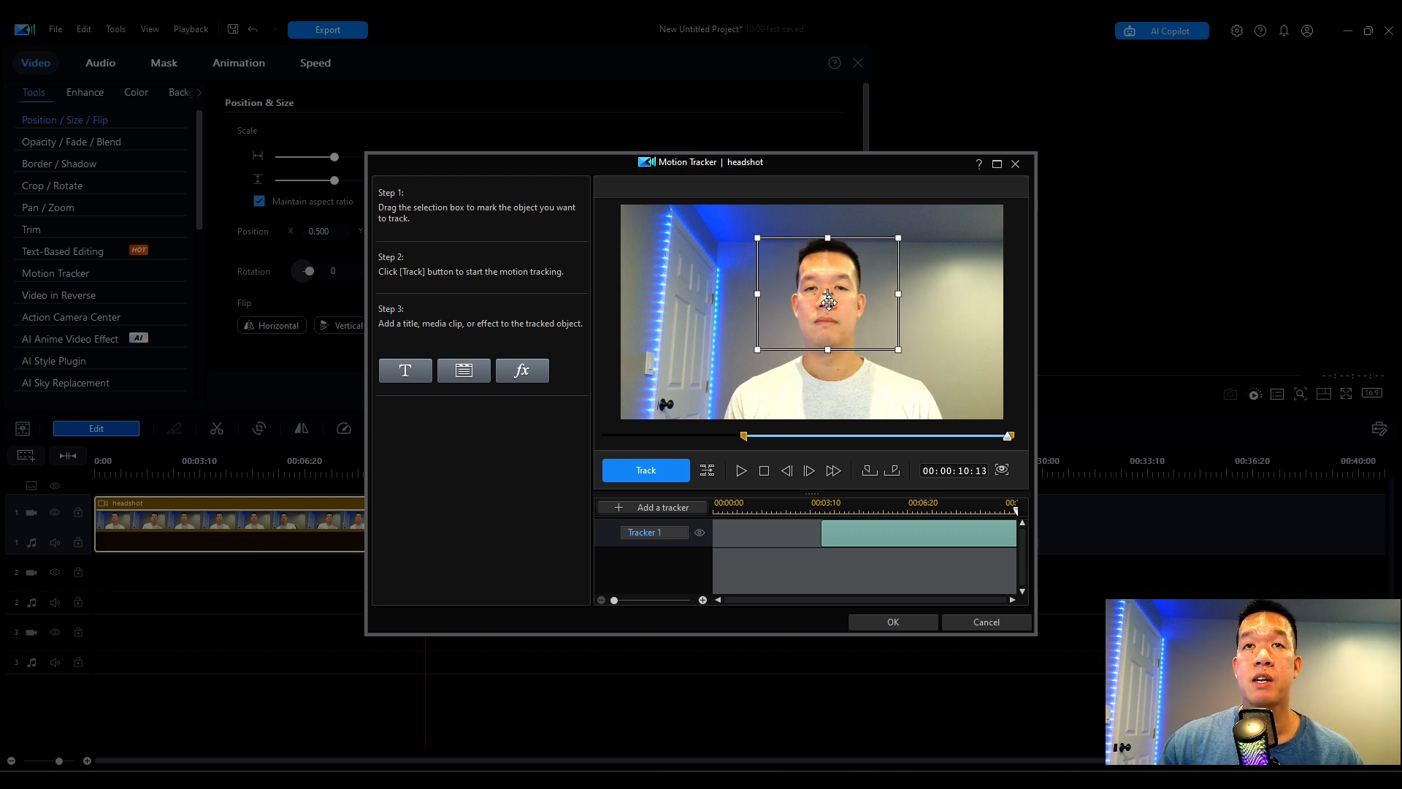
pyautogui.moveTo(757, 292); pyautogui.dragTo(790, 293)
pyautogui.moveTo(898, 294); pyautogui.dragTo(860, 293)
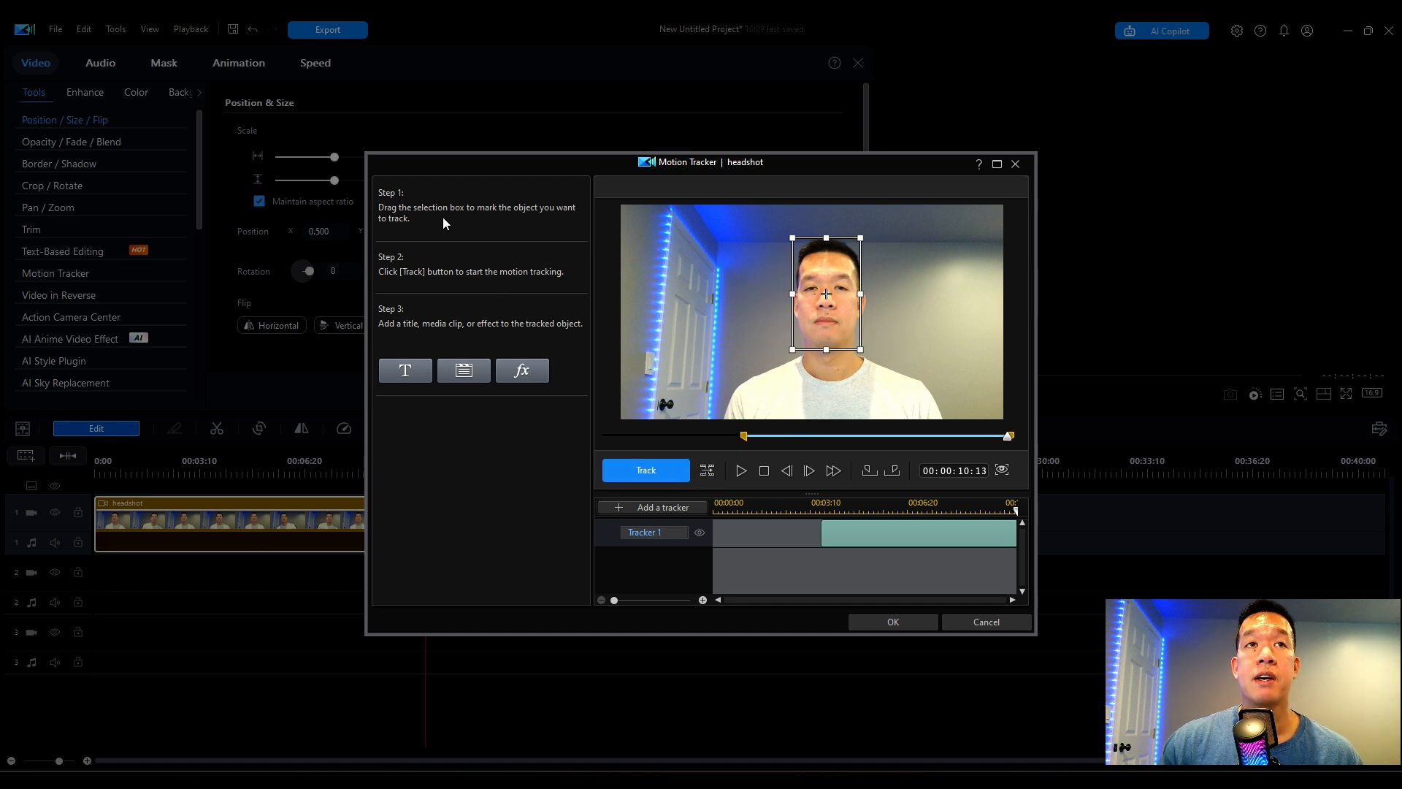
pyautogui.click(624, 471)
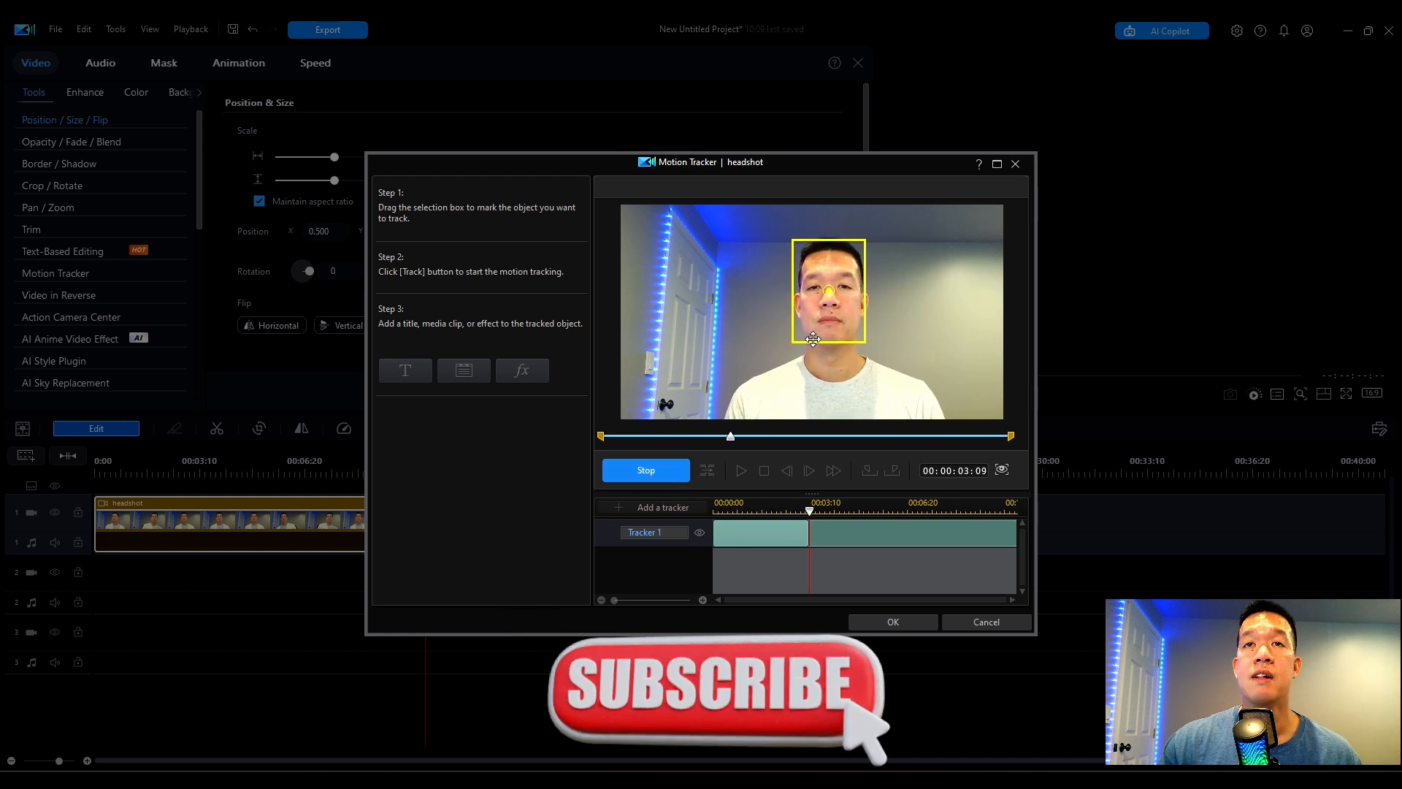
# Attach the title "DadGearVibes" to the tracked face, place it just below the chin and set its font to Passion One
pyautogui.click(406, 373)
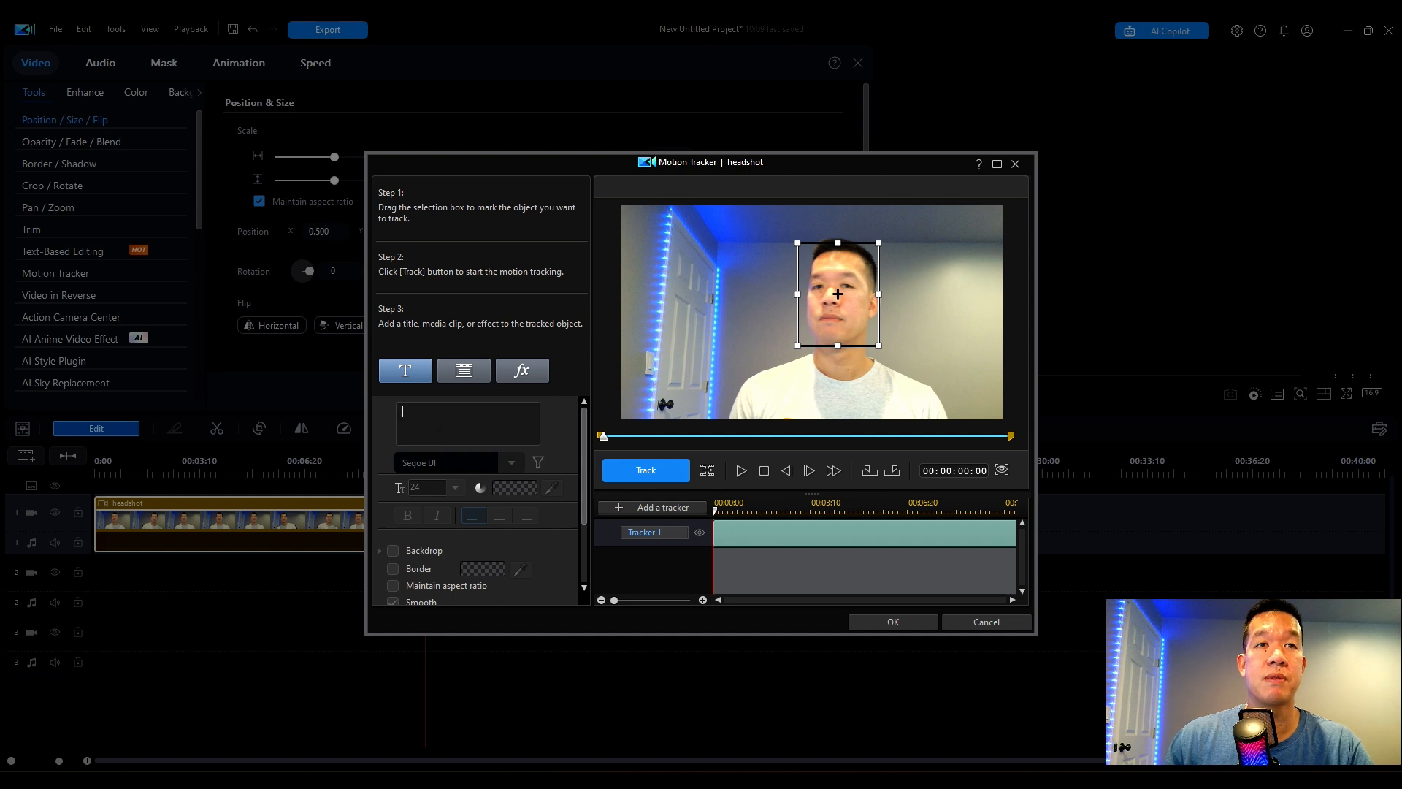
pyautogui.write('DadGearVibes')
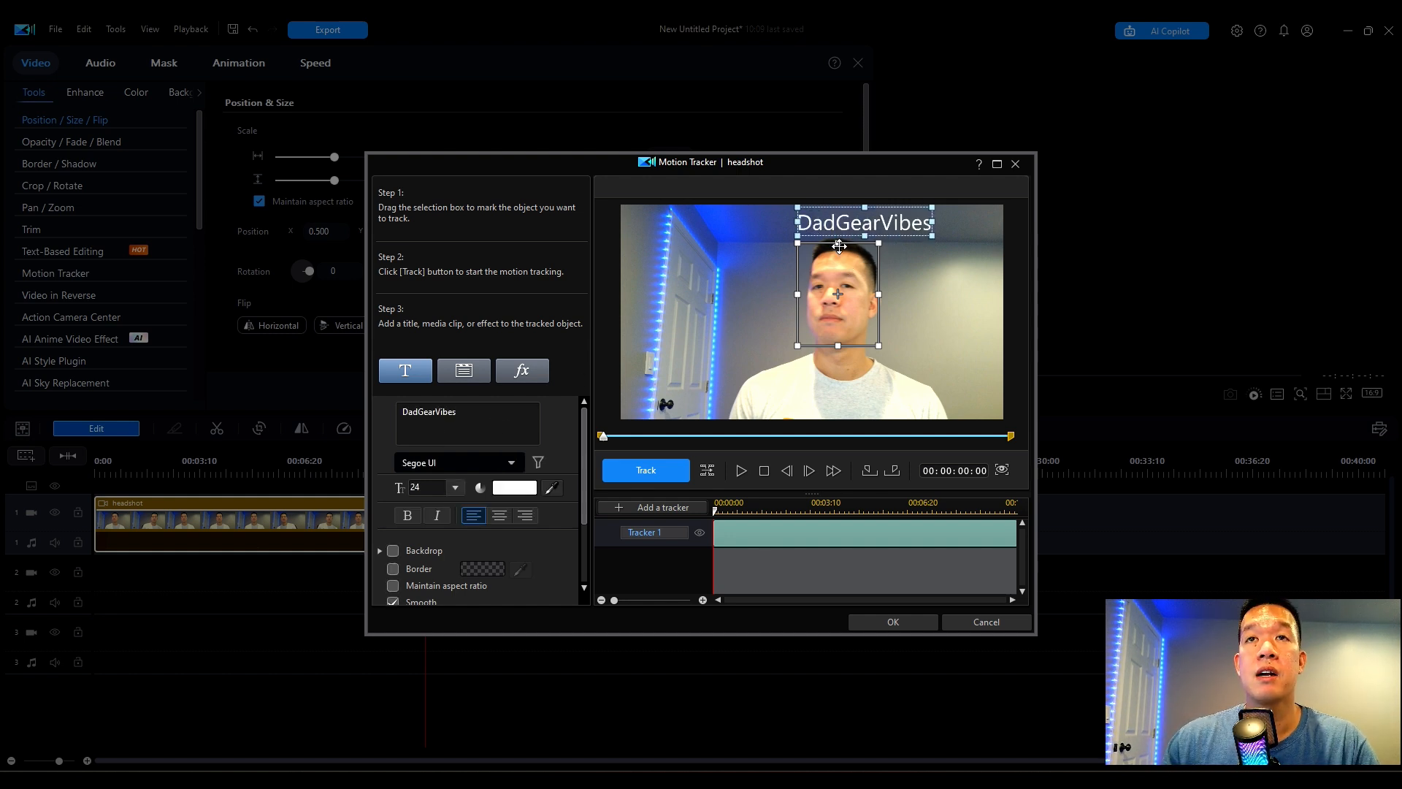
pyautogui.moveTo(893, 233); pyautogui.dragTo(867, 383)
pyautogui.click(513, 464)
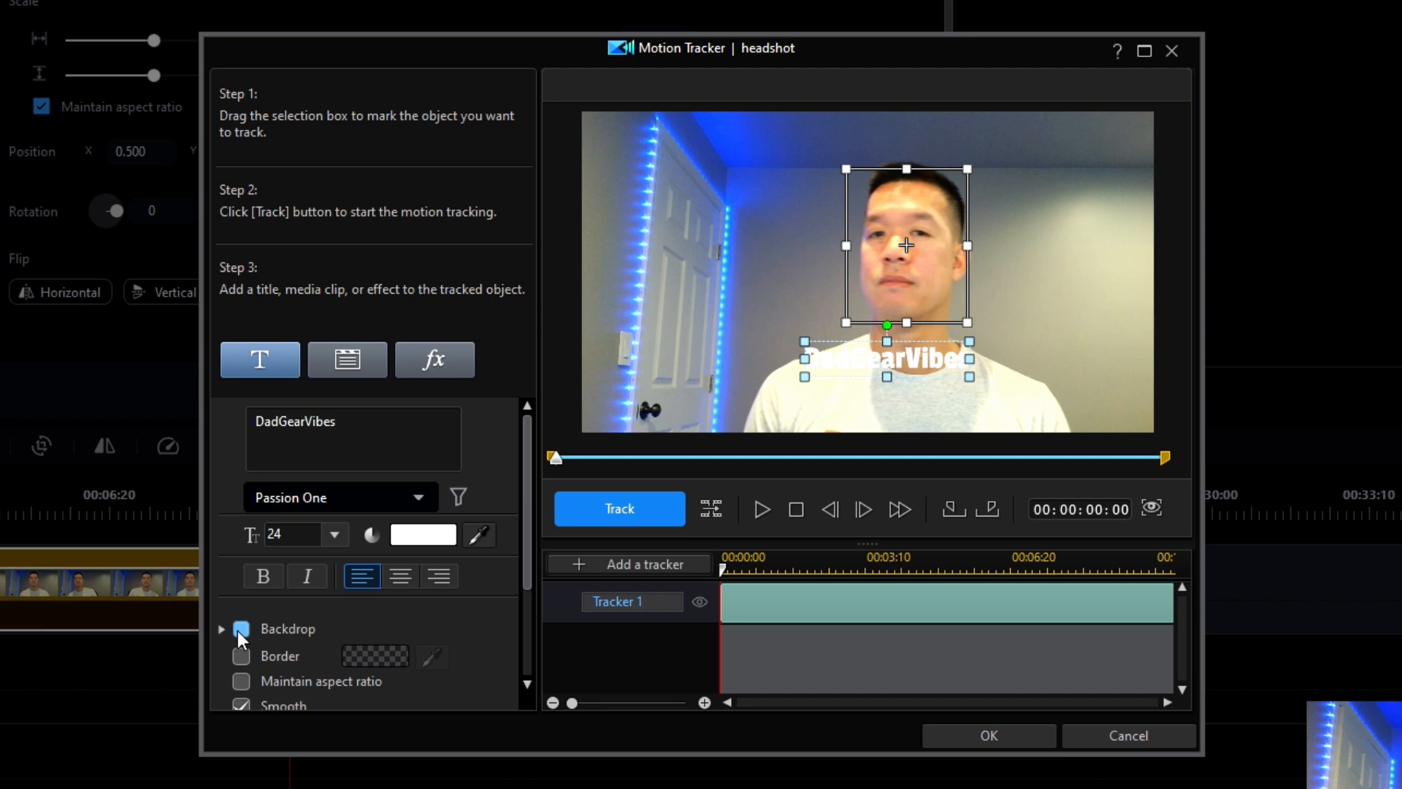
# Give the slightly enlarged title a backdrop and a dark blue border, and play the tracked title in the project
pyautogui.click(239, 629)
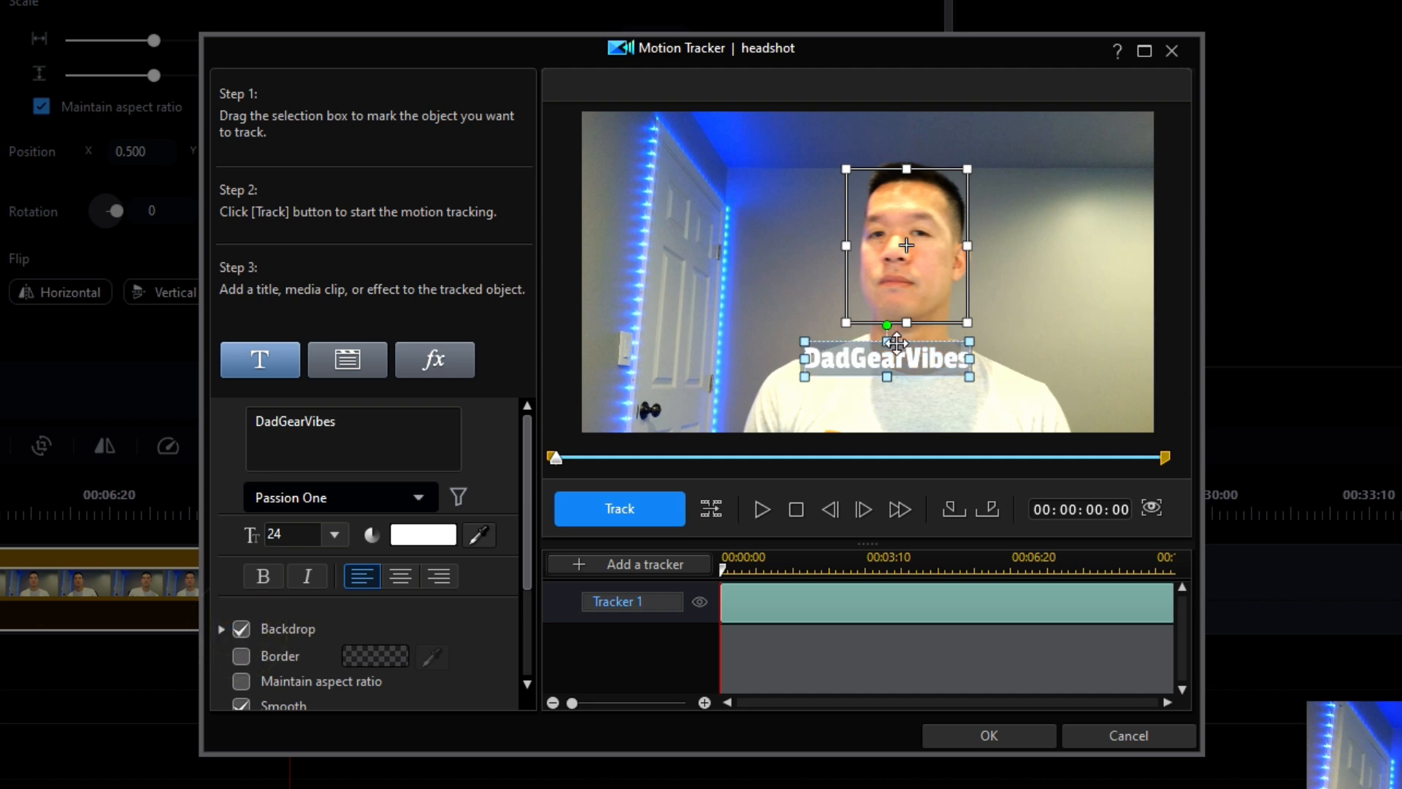
pyautogui.click(249, 660)
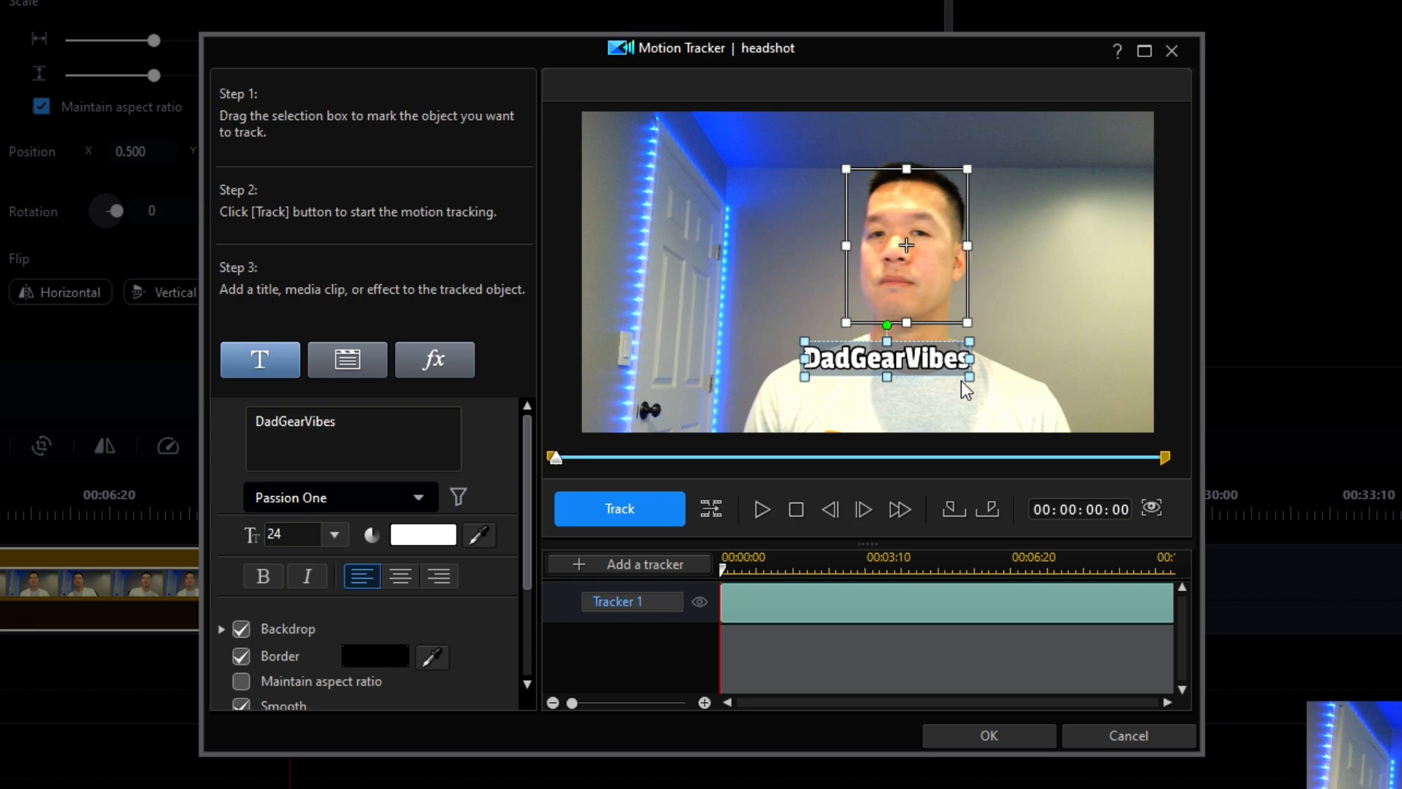
pyautogui.moveTo(973, 381); pyautogui.dragTo(986, 392)
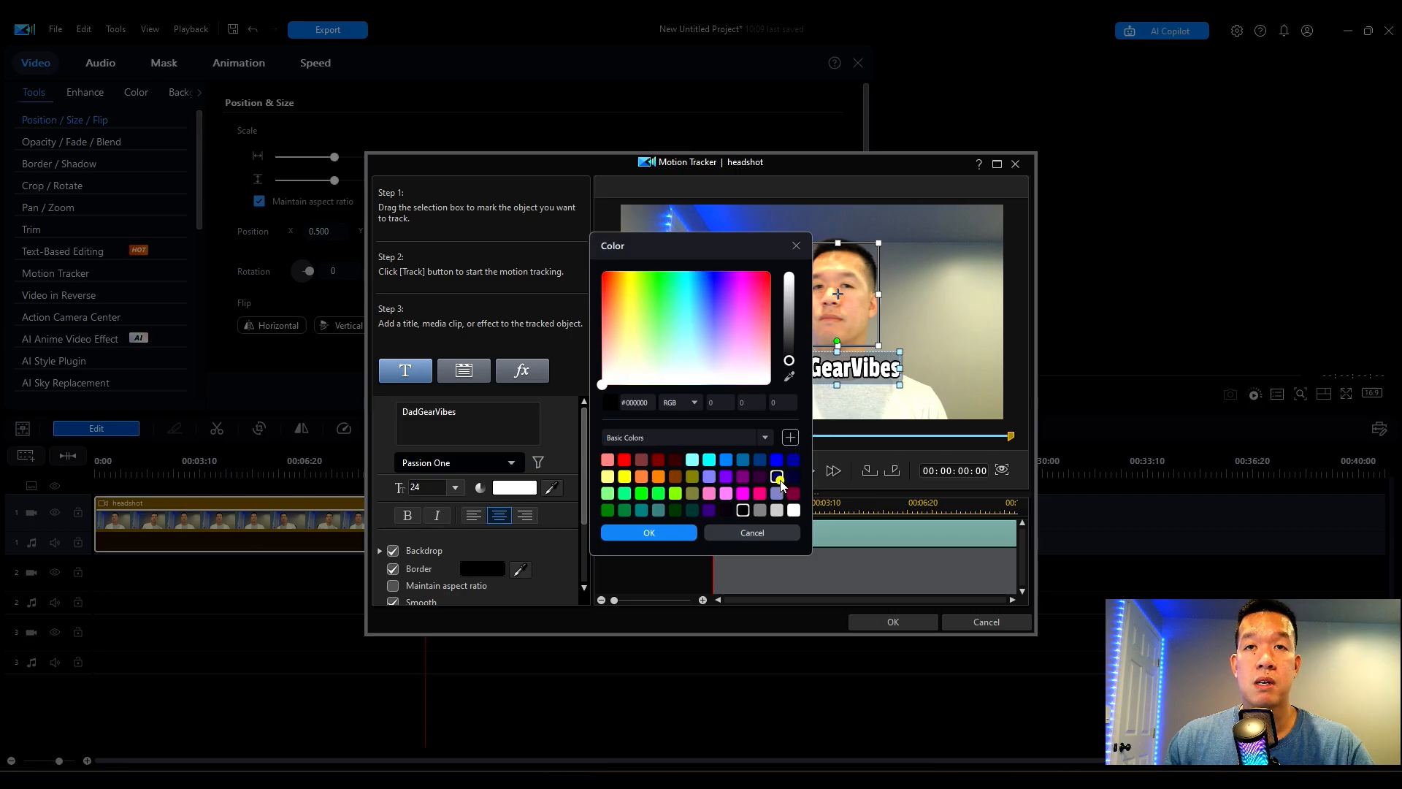
pyautogui.click(778, 478)
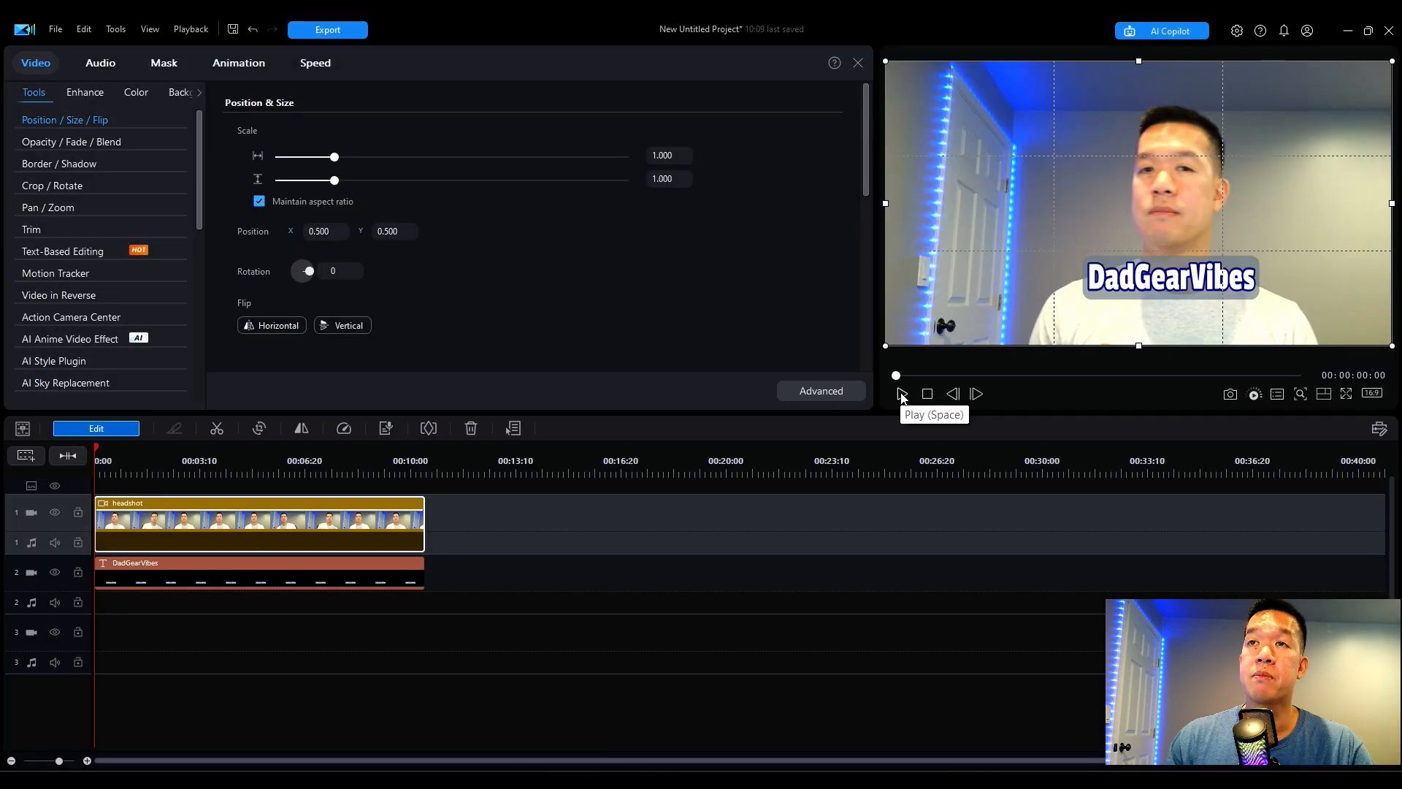
pyautogui.click(902, 395)
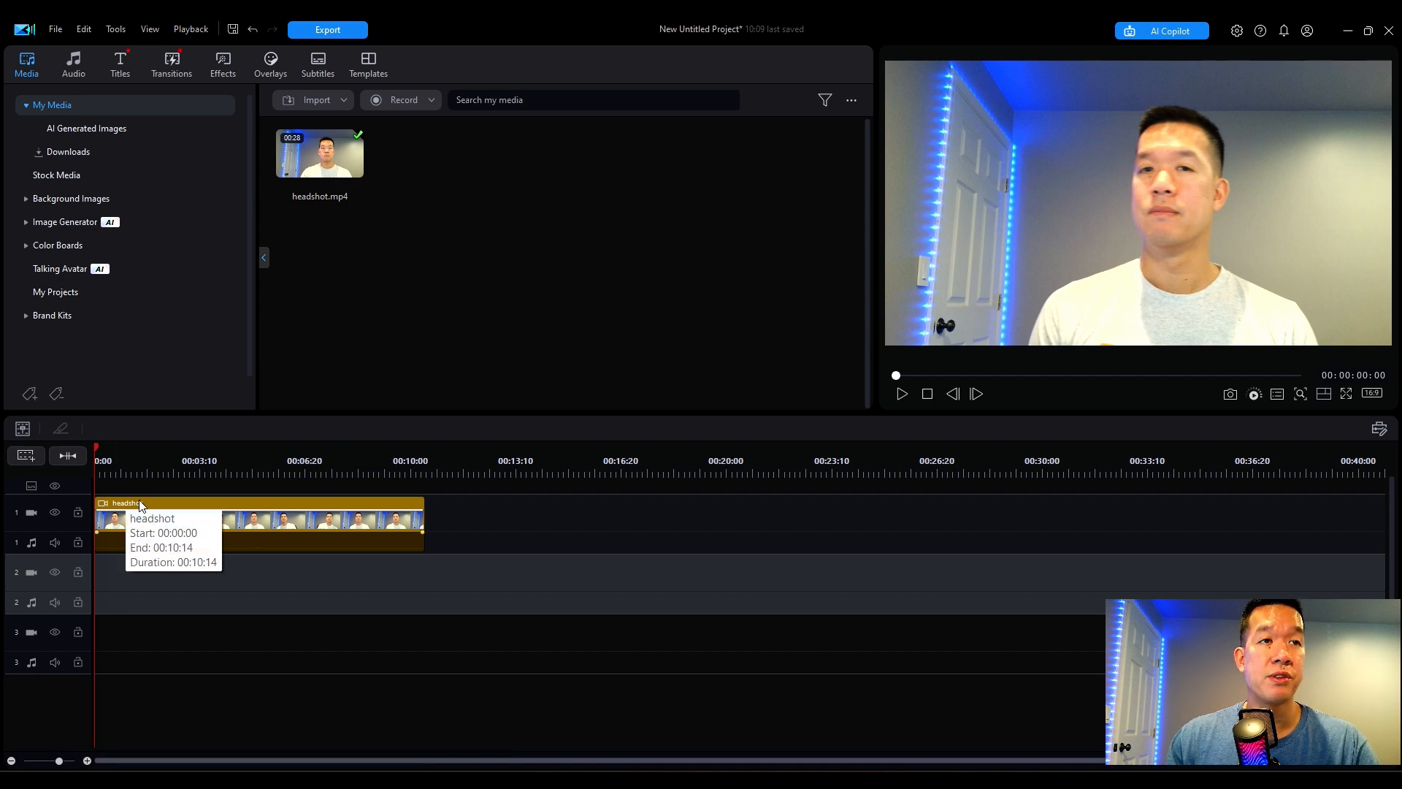
# Open the Motion Tracker for the untitled headshot clip and track the man's face
pyautogui.click(143, 504)
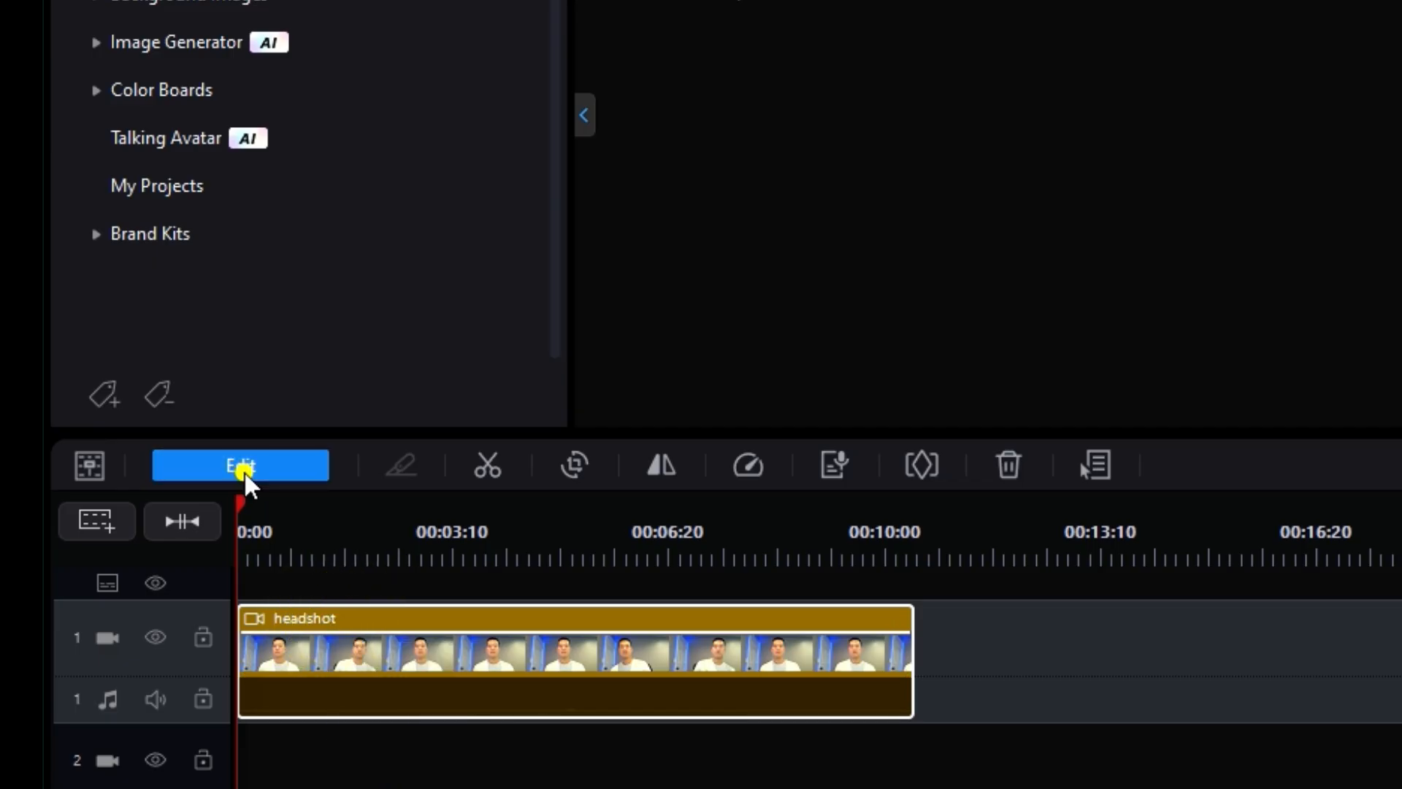
pyautogui.click(99, 431)
pyautogui.click(145, 156)
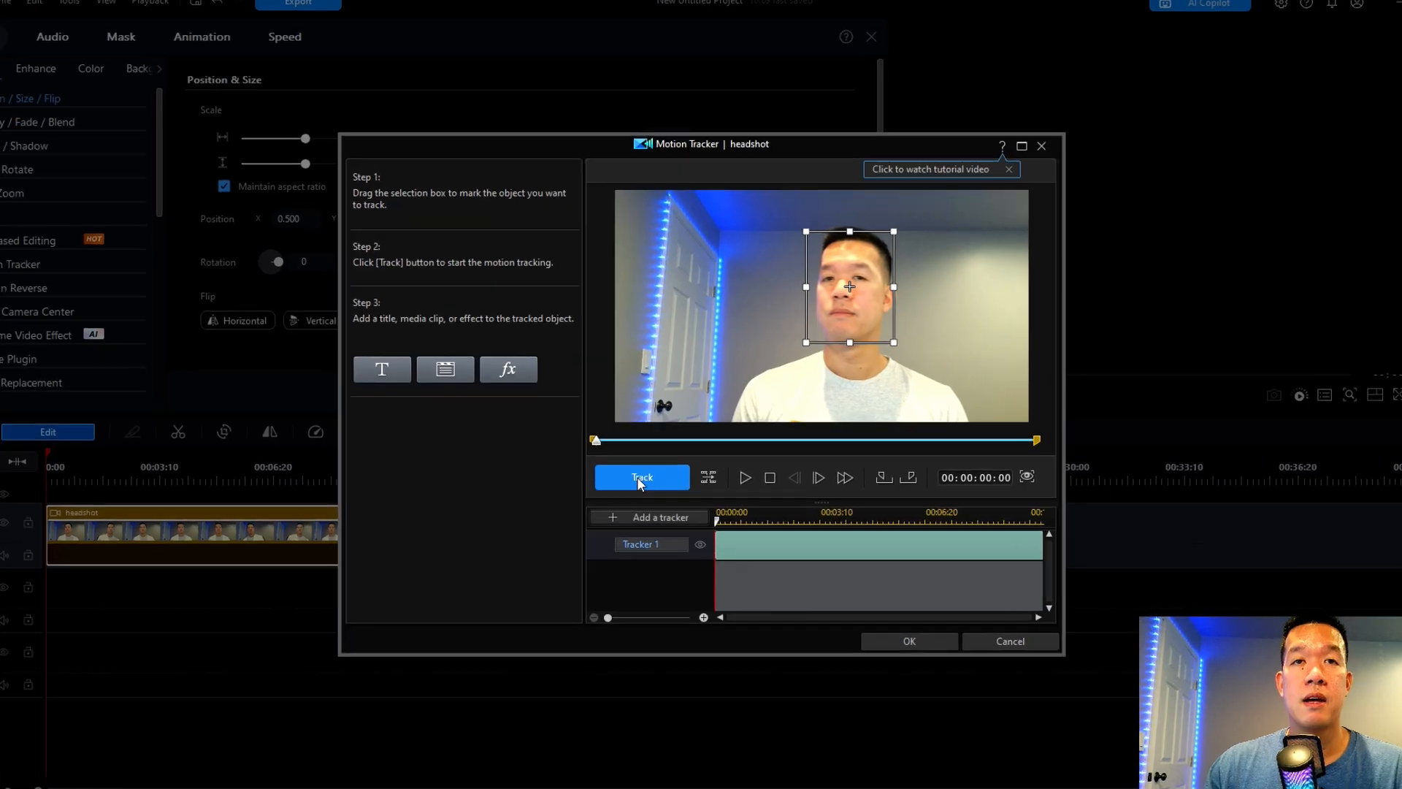
pyautogui.click(640, 483)
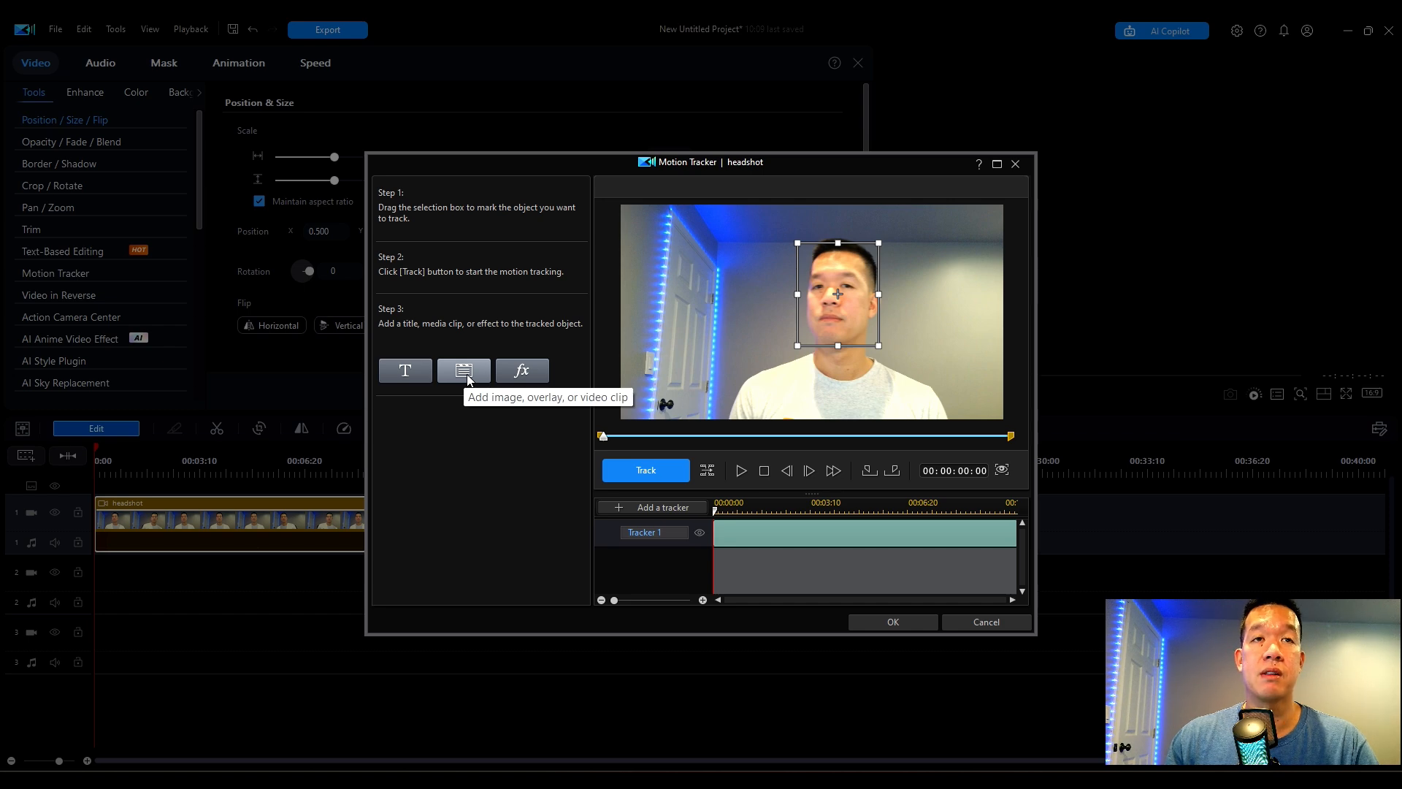
# Import the Face Cover 14 overlay from the Cover-ups category as the media clip attached to the tracked face
pyautogui.click(468, 375)
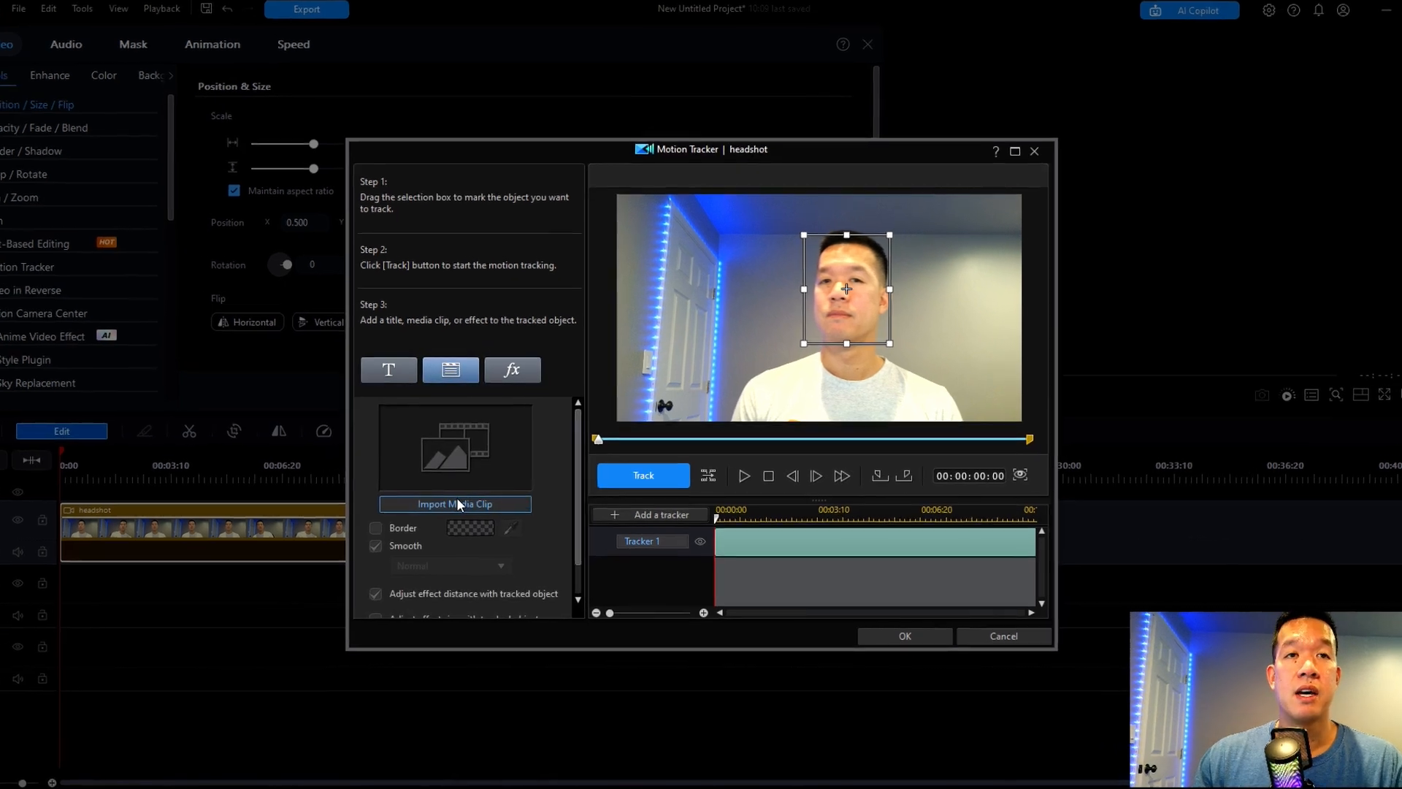
pyautogui.click(484, 498)
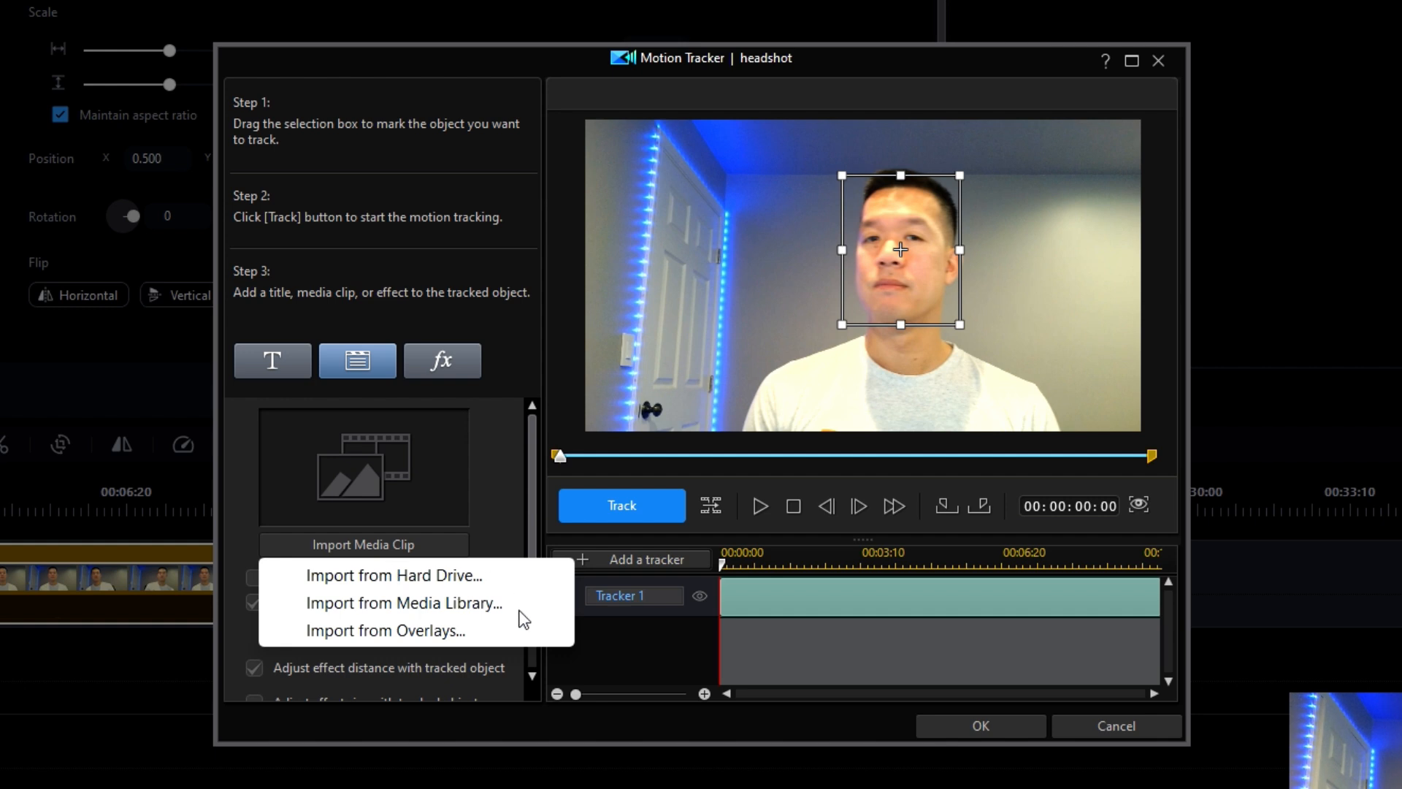
pyautogui.click(449, 633)
pyautogui.click(451, 93)
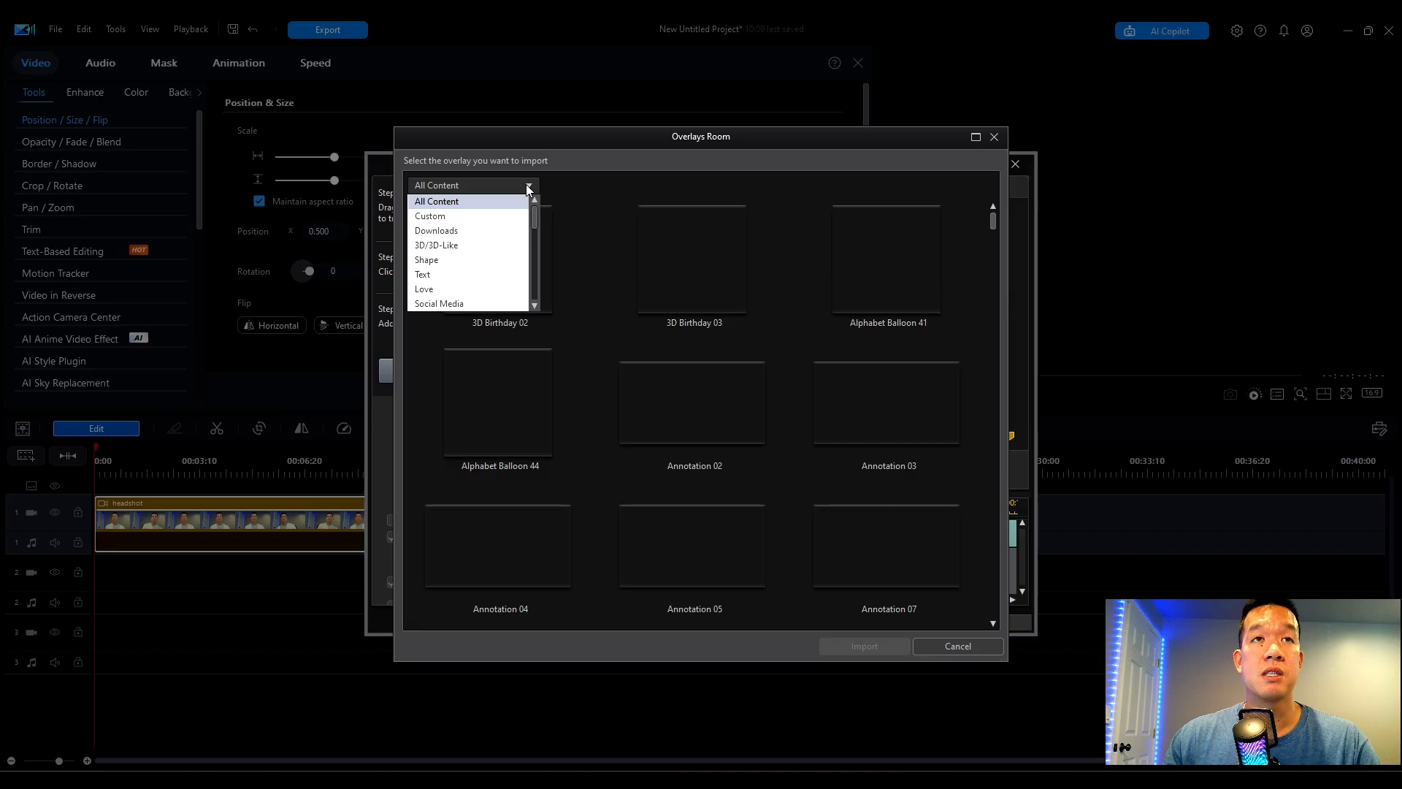
pyautogui.scroll(-5, 504, 246)
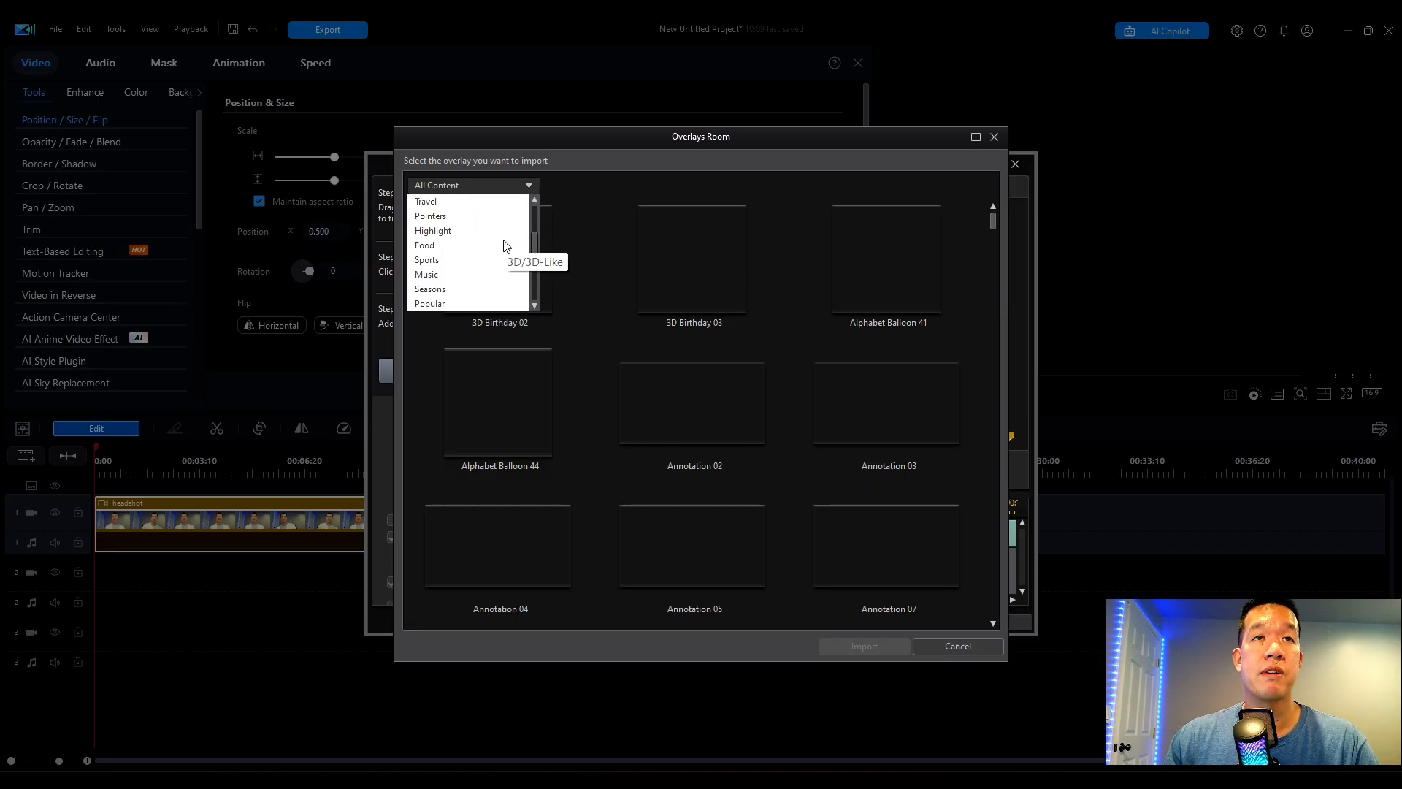
pyautogui.scroll(-2, 491, 256)
pyautogui.click(475, 259)
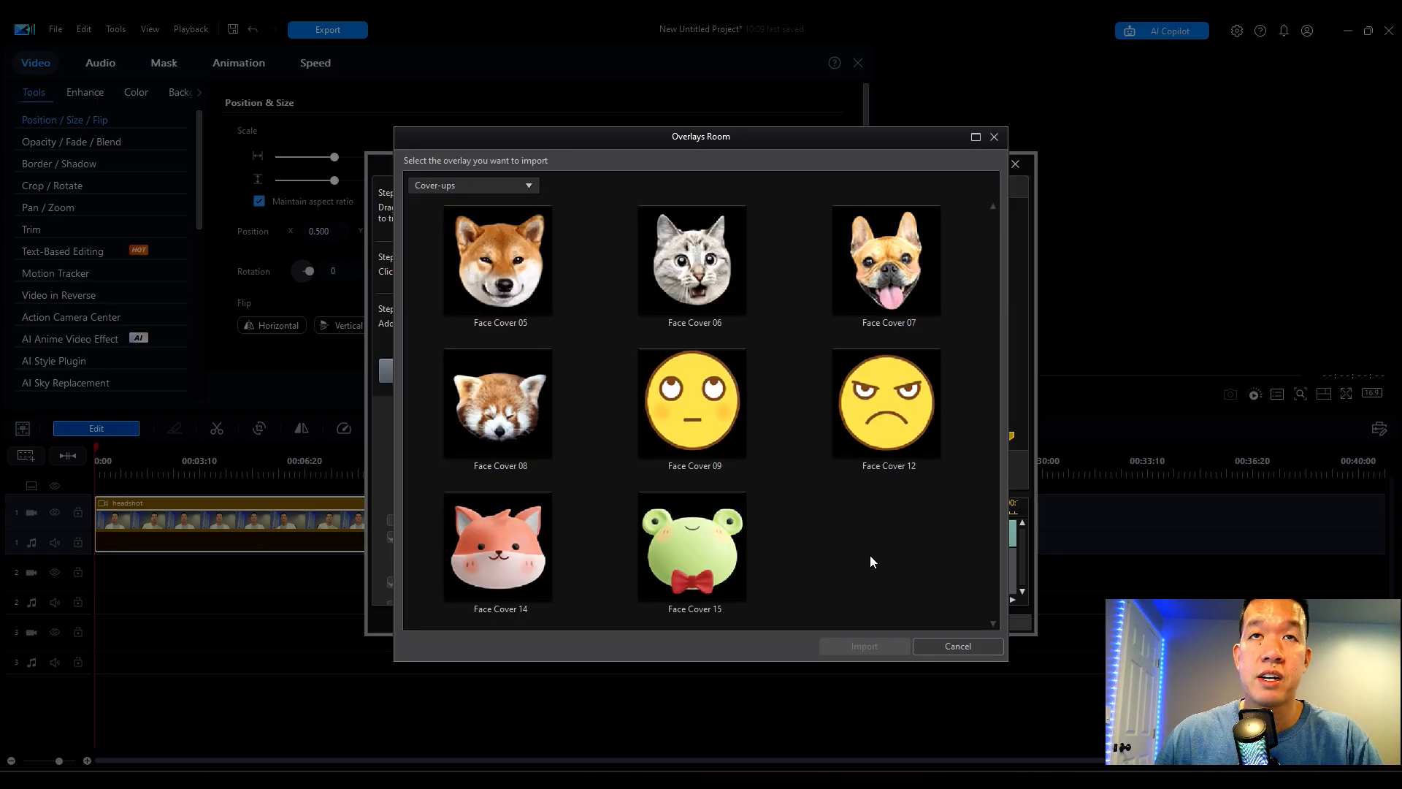
pyautogui.click(718, 387)
pyautogui.click(500, 544)
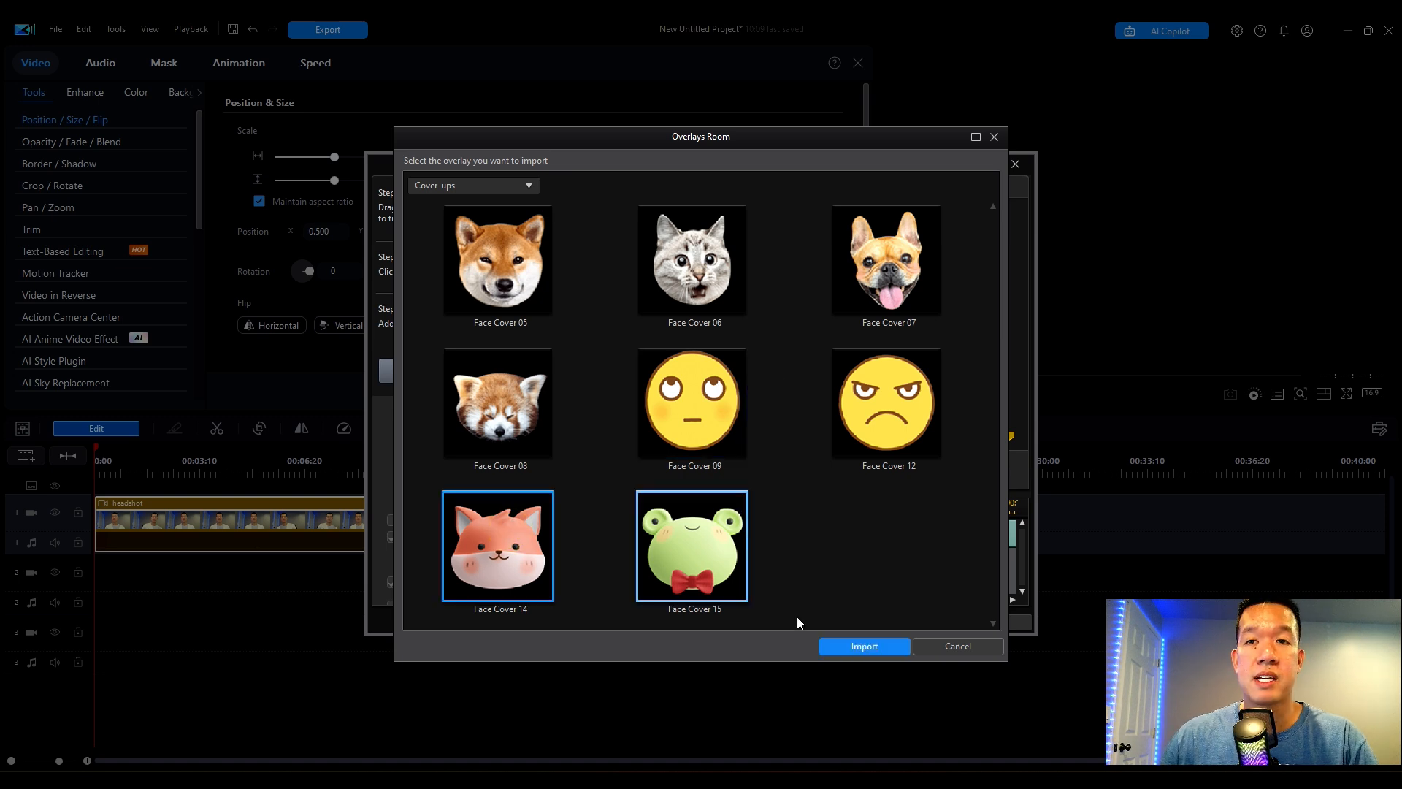
pyautogui.click(862, 646)
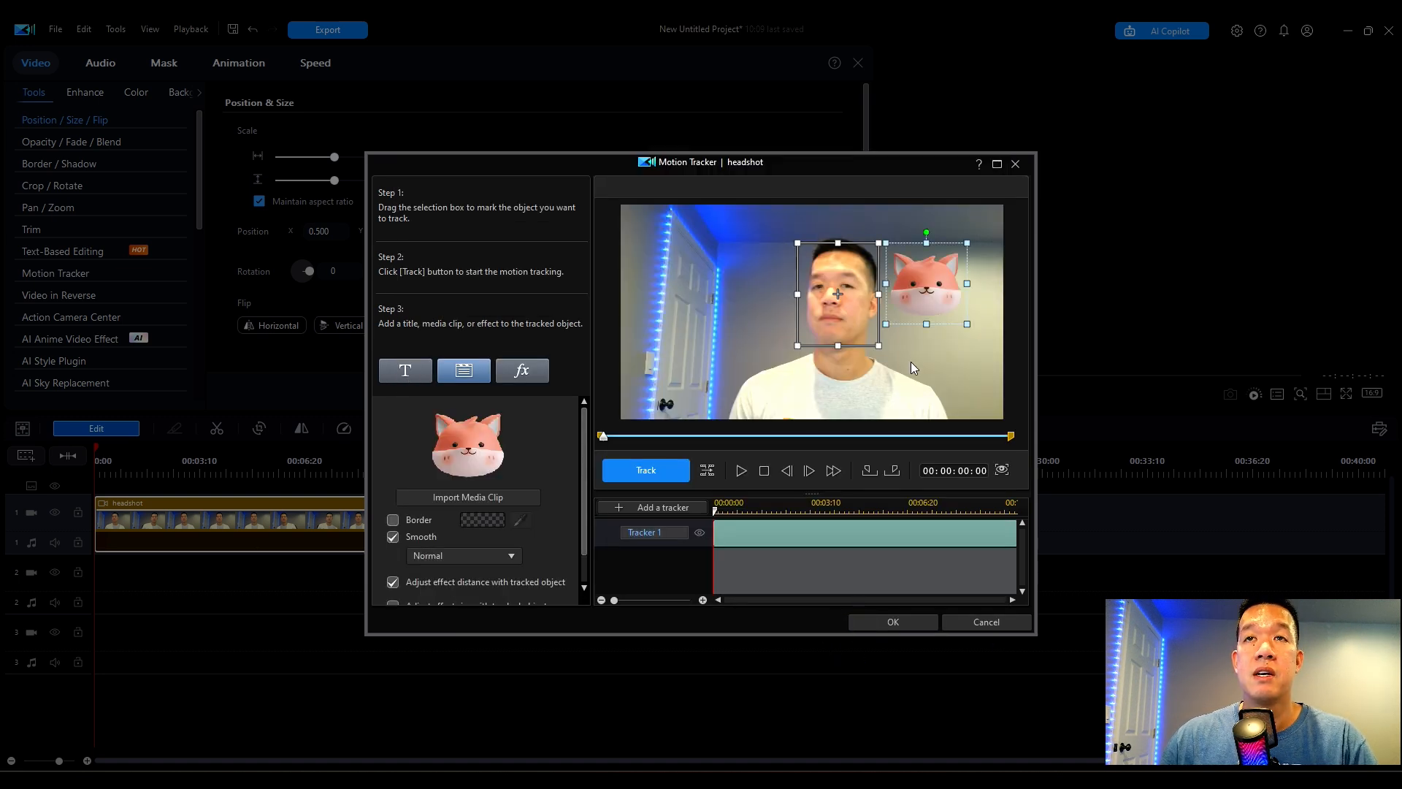
# Enlarge the fox overlay, centre it over the man's face and apply the motion tracking to the project
pyautogui.click(836, 295)
pyautogui.moveTo(922, 285); pyautogui.dragTo(778, 237)
pyautogui.moveTo(827, 293); pyautogui.dragTo(836, 295)
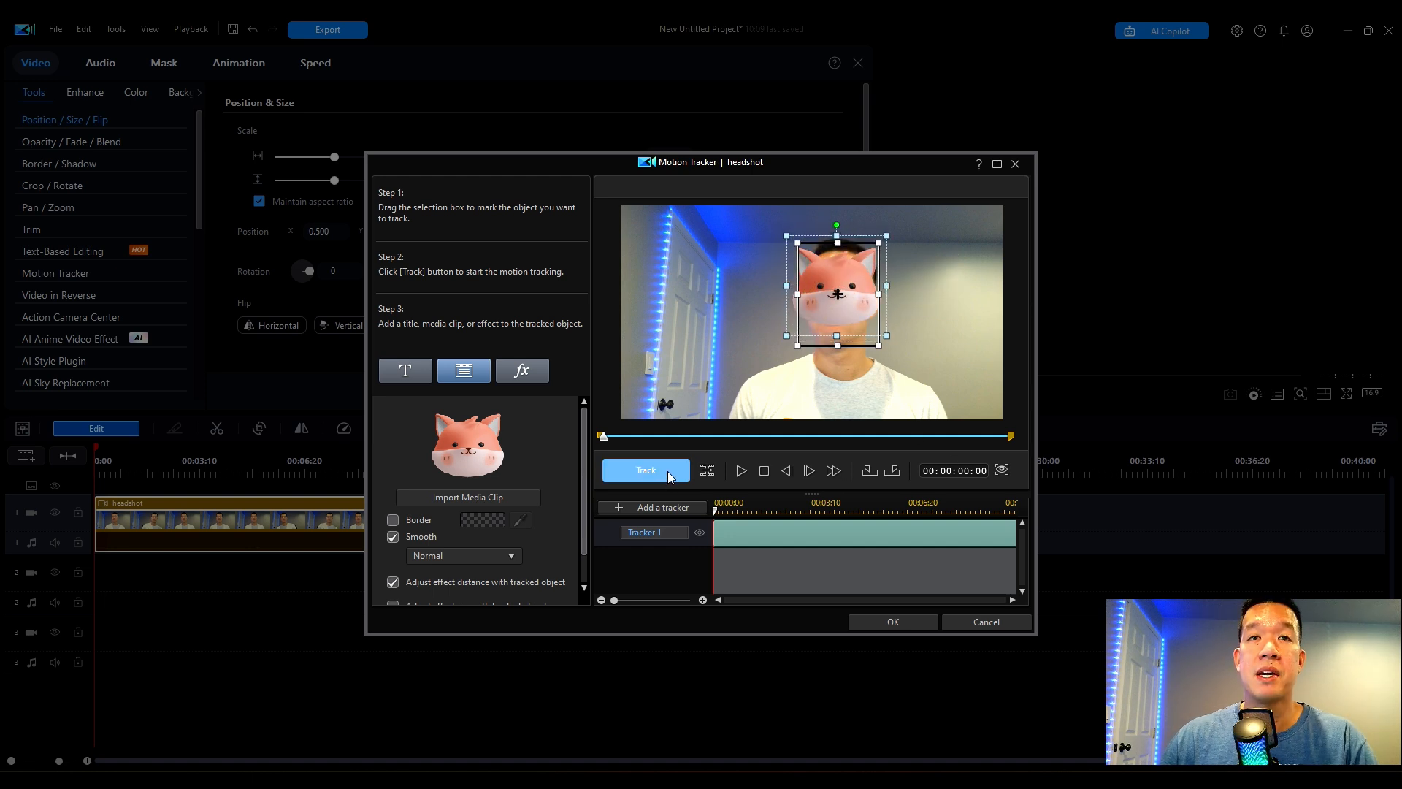
pyautogui.click(892, 622)
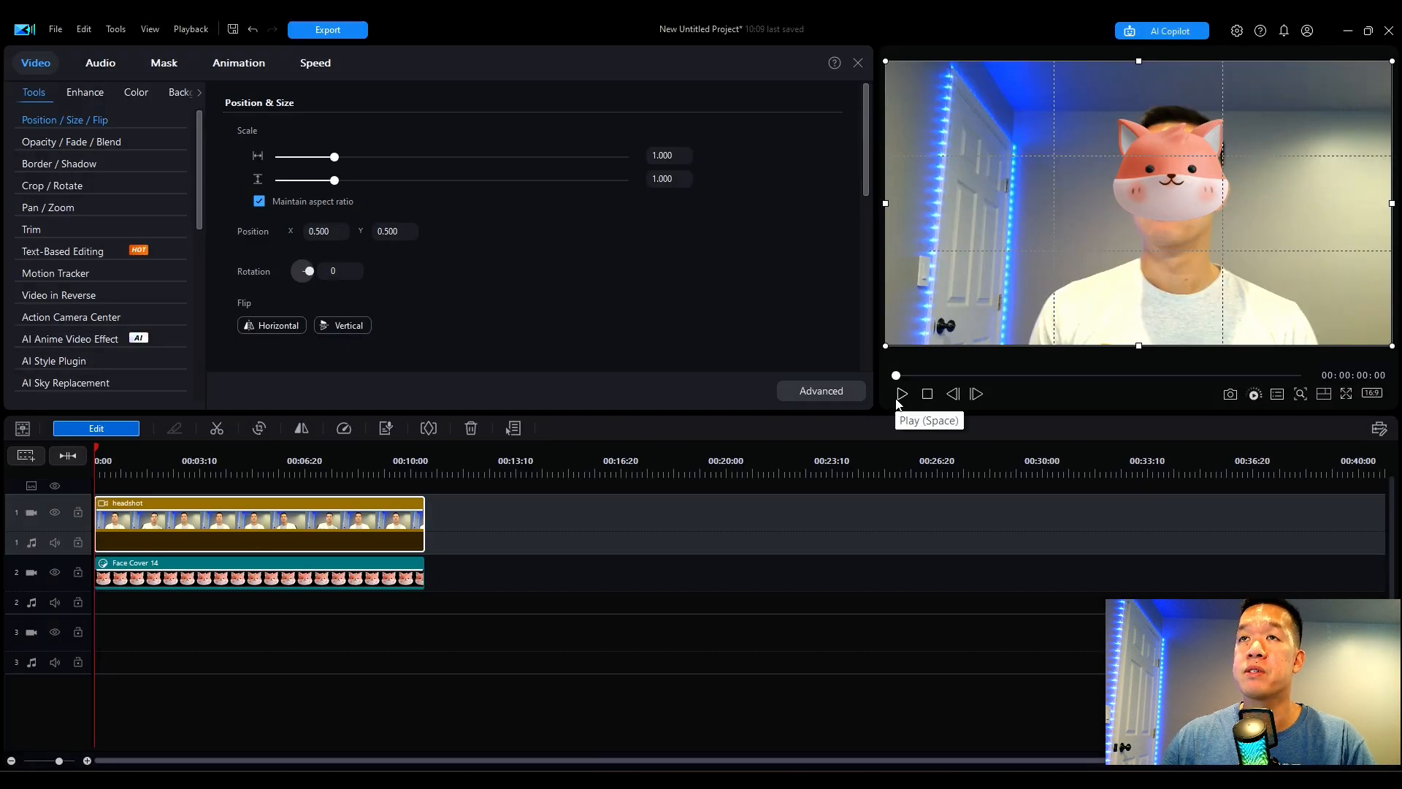
# Play the headshot project from the start to preview the fox overlay tracking the man's face
pyautogui.click(903, 395)
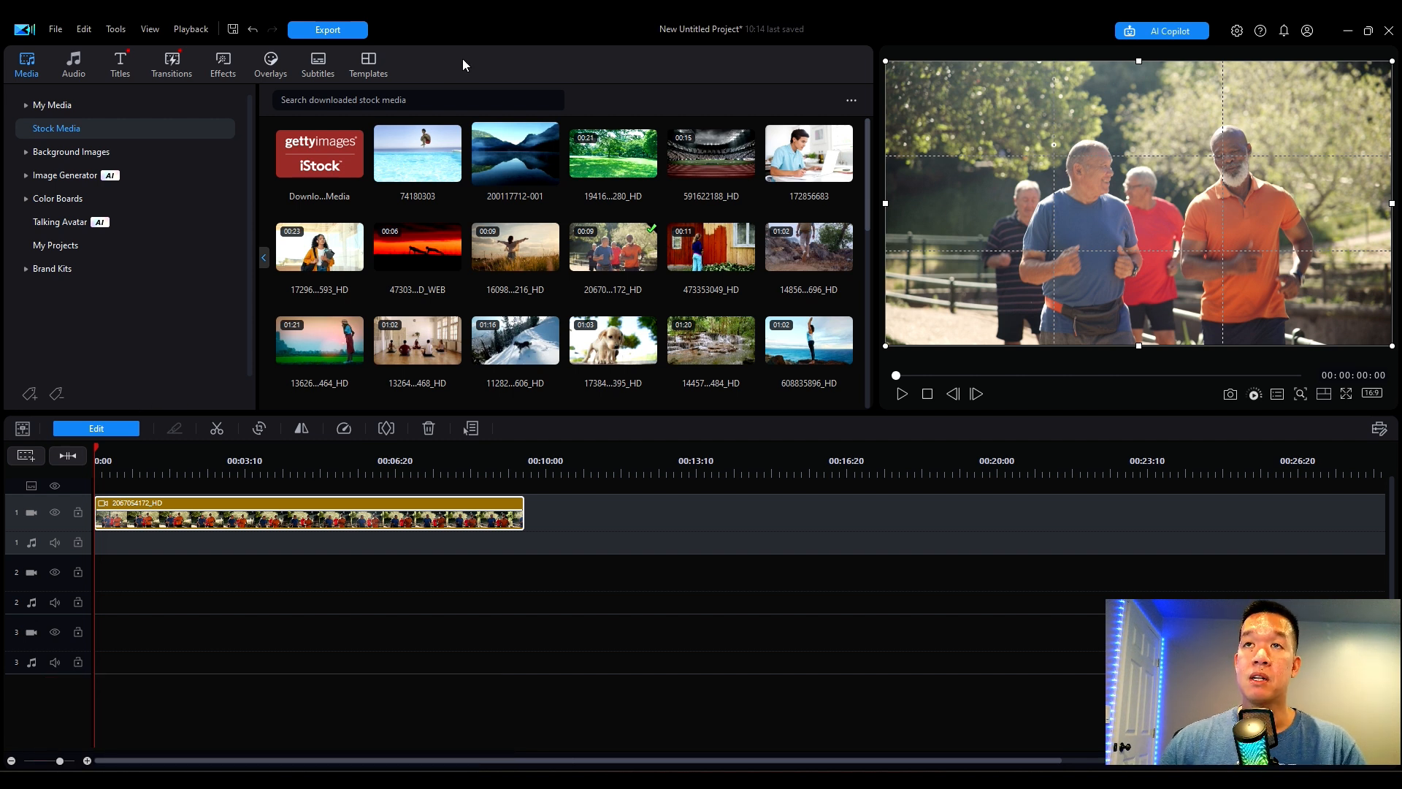
# Open the Motion Tracker for the joggers clip, fit the selection box around the orange-shirted man's face and track it
pyautogui.click(101, 431)
pyautogui.click(55, 256)
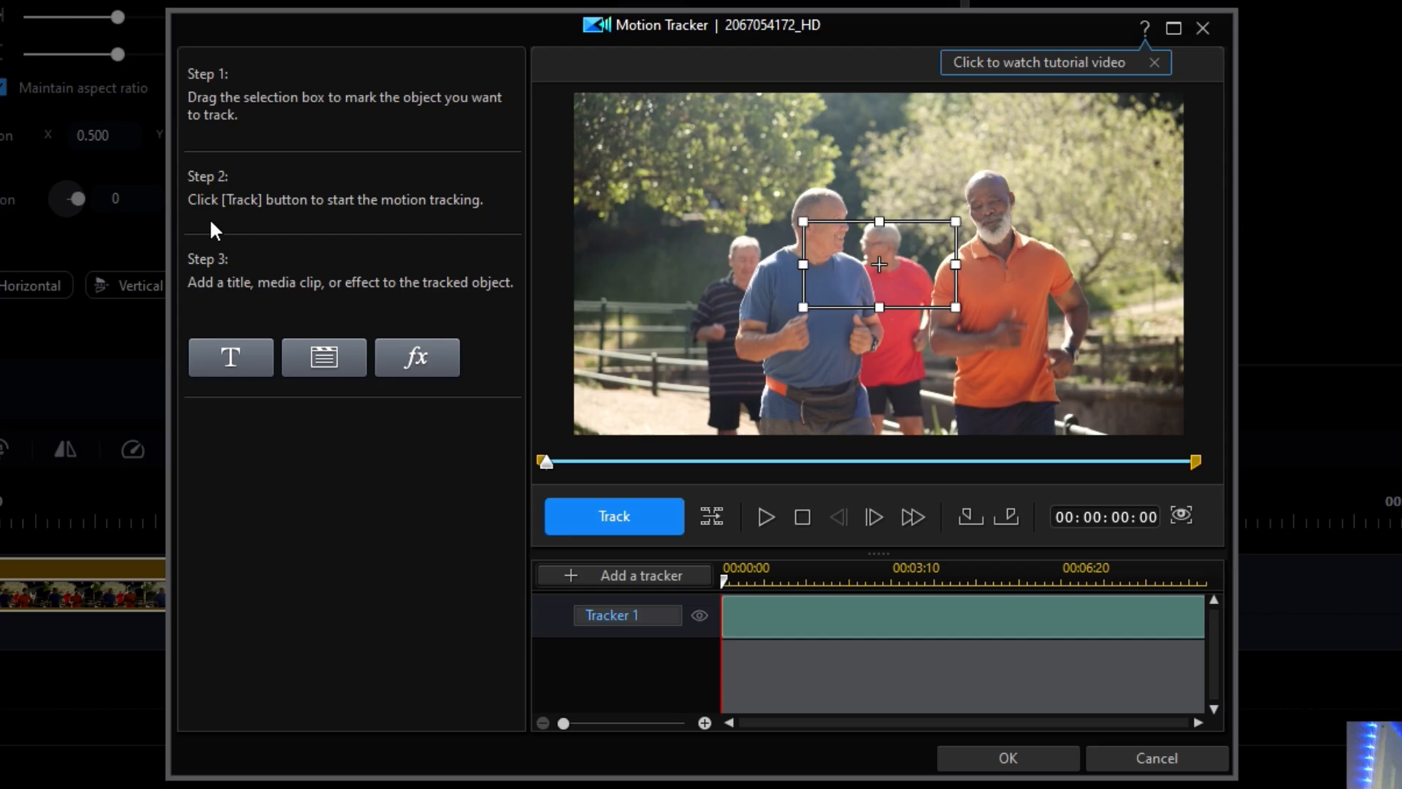
pyautogui.moveTo(875, 275); pyautogui.dragTo(986, 217)
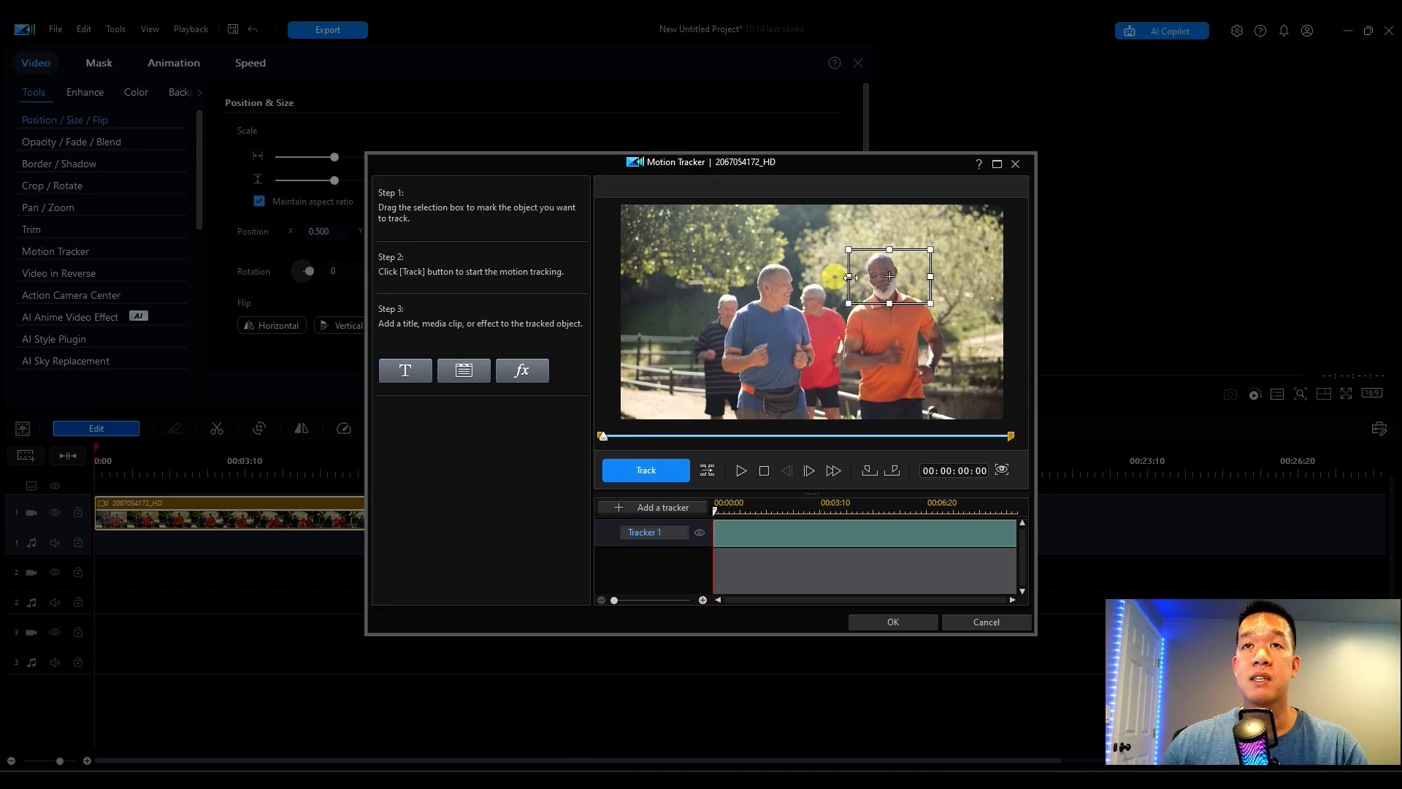
pyautogui.moveTo(851, 278); pyautogui.dragTo(858, 277)
pyautogui.click(675, 471)
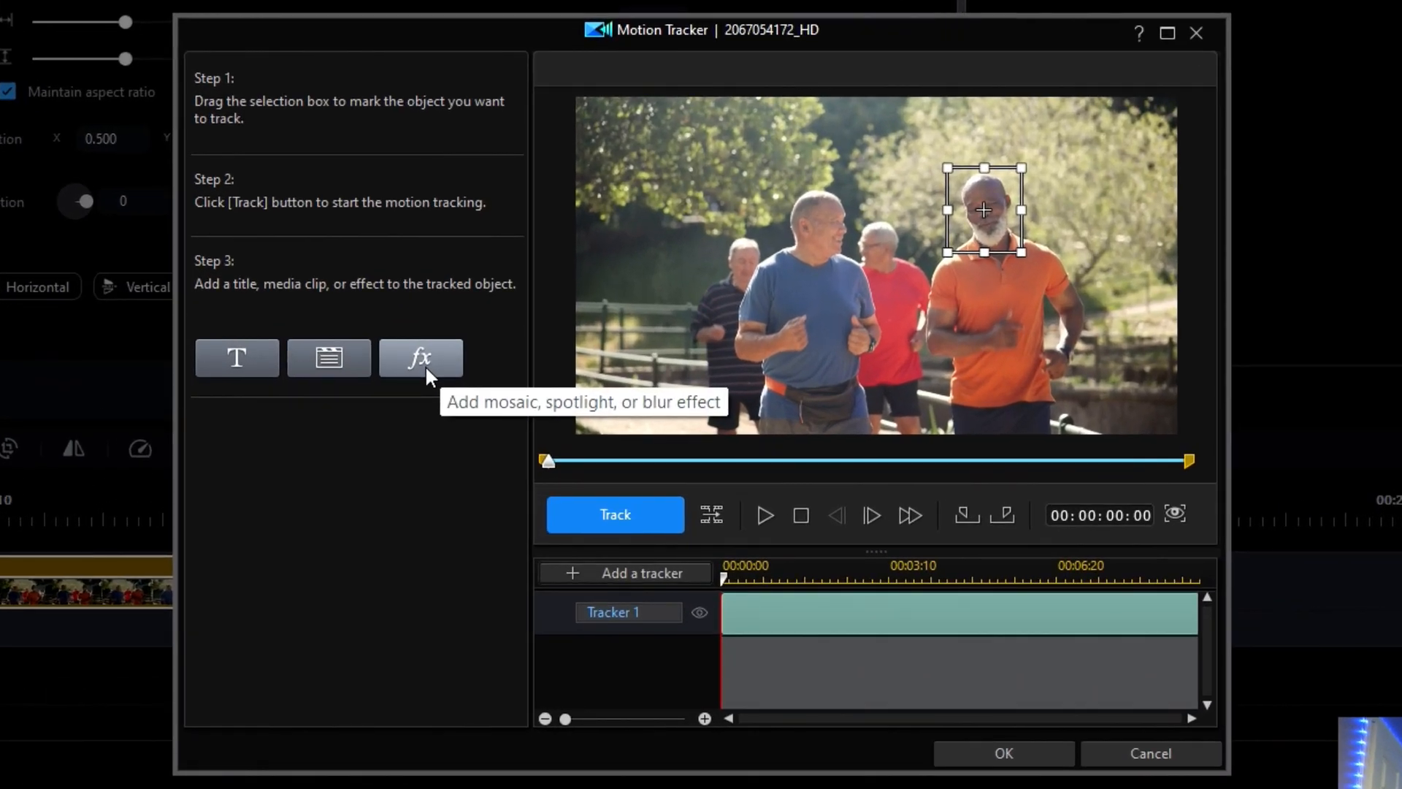
# Attach a Gaussian Blur effect to the tracked face, enlarged to fill the tracking box, and apply the motion tracking to the project
pyautogui.click(425, 365)
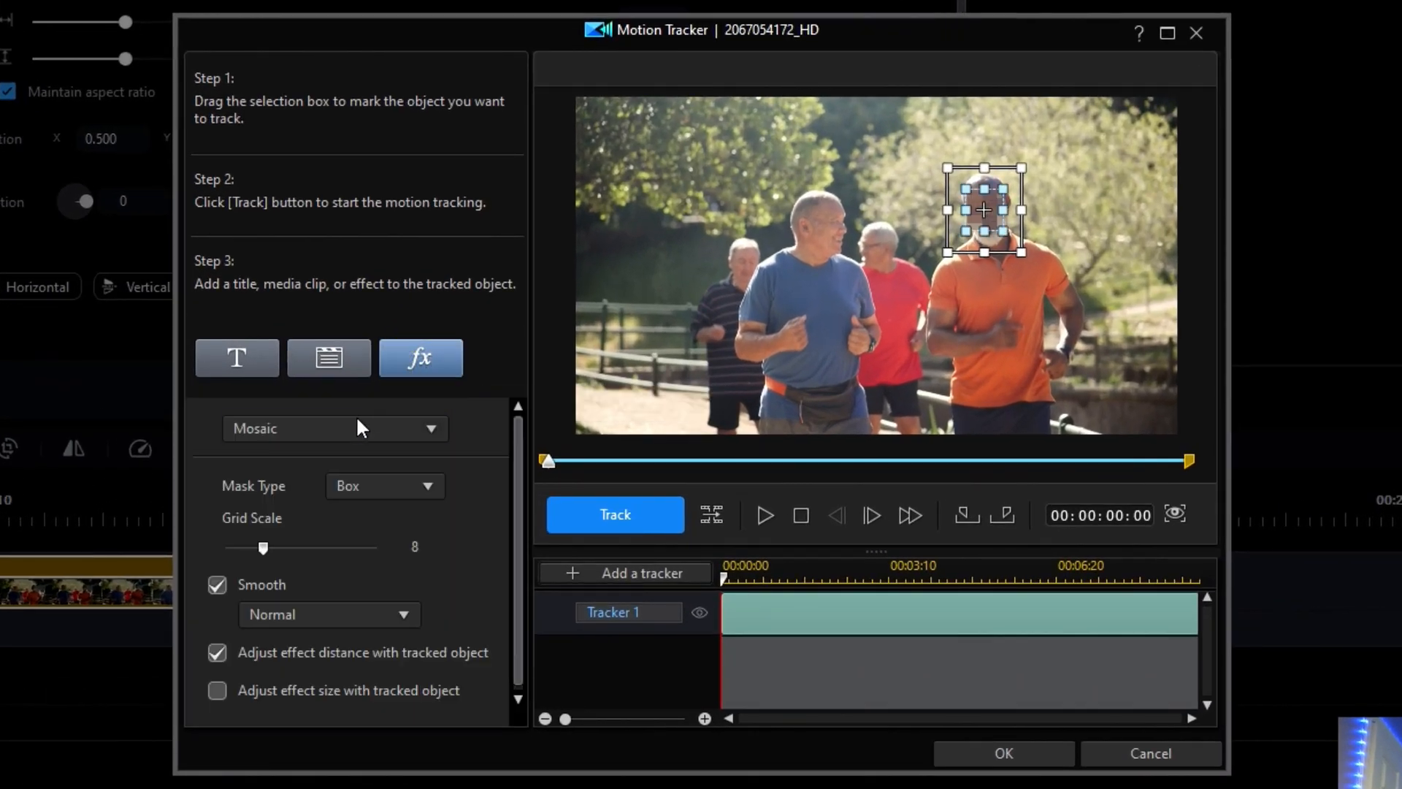
pyautogui.click(341, 421)
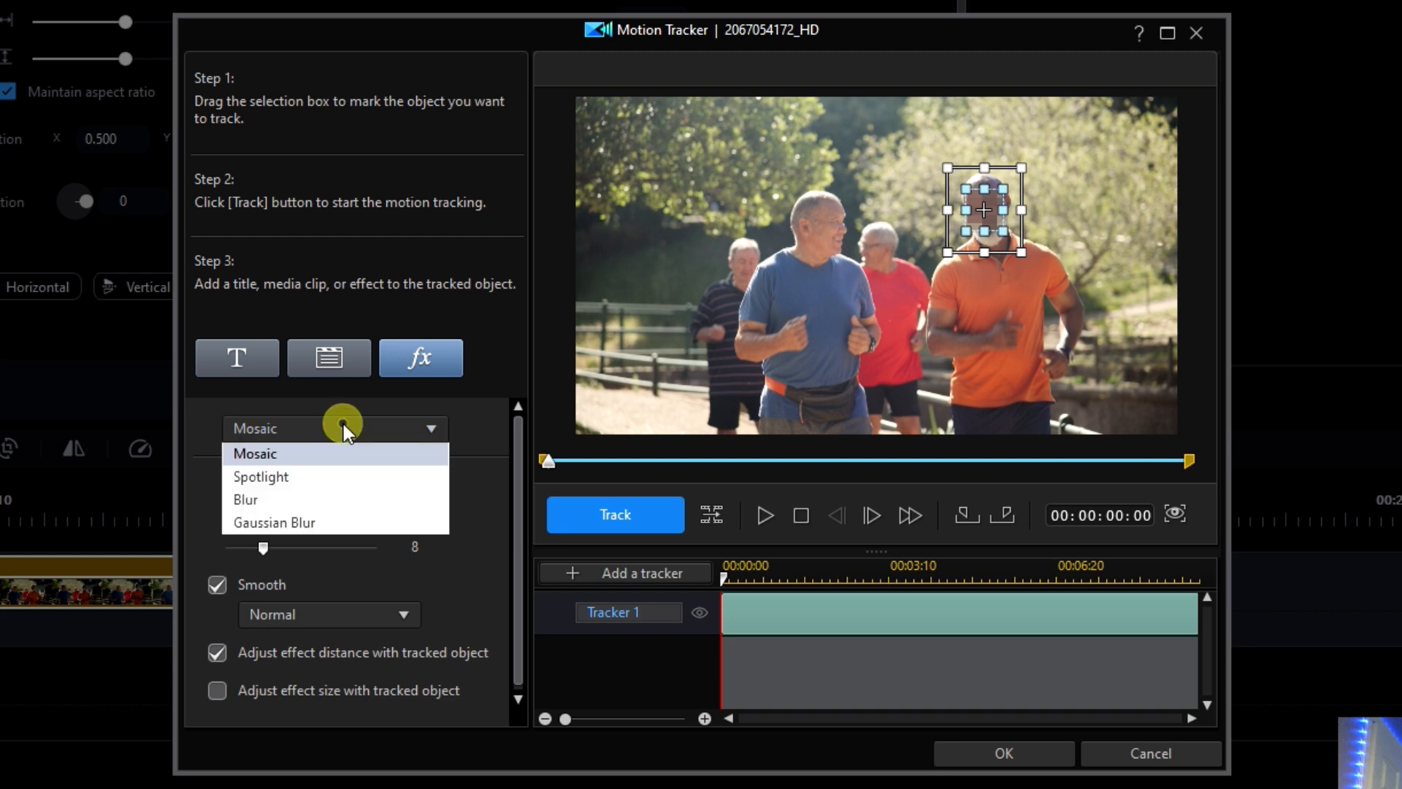
pyautogui.click(289, 501)
pyautogui.click(338, 428)
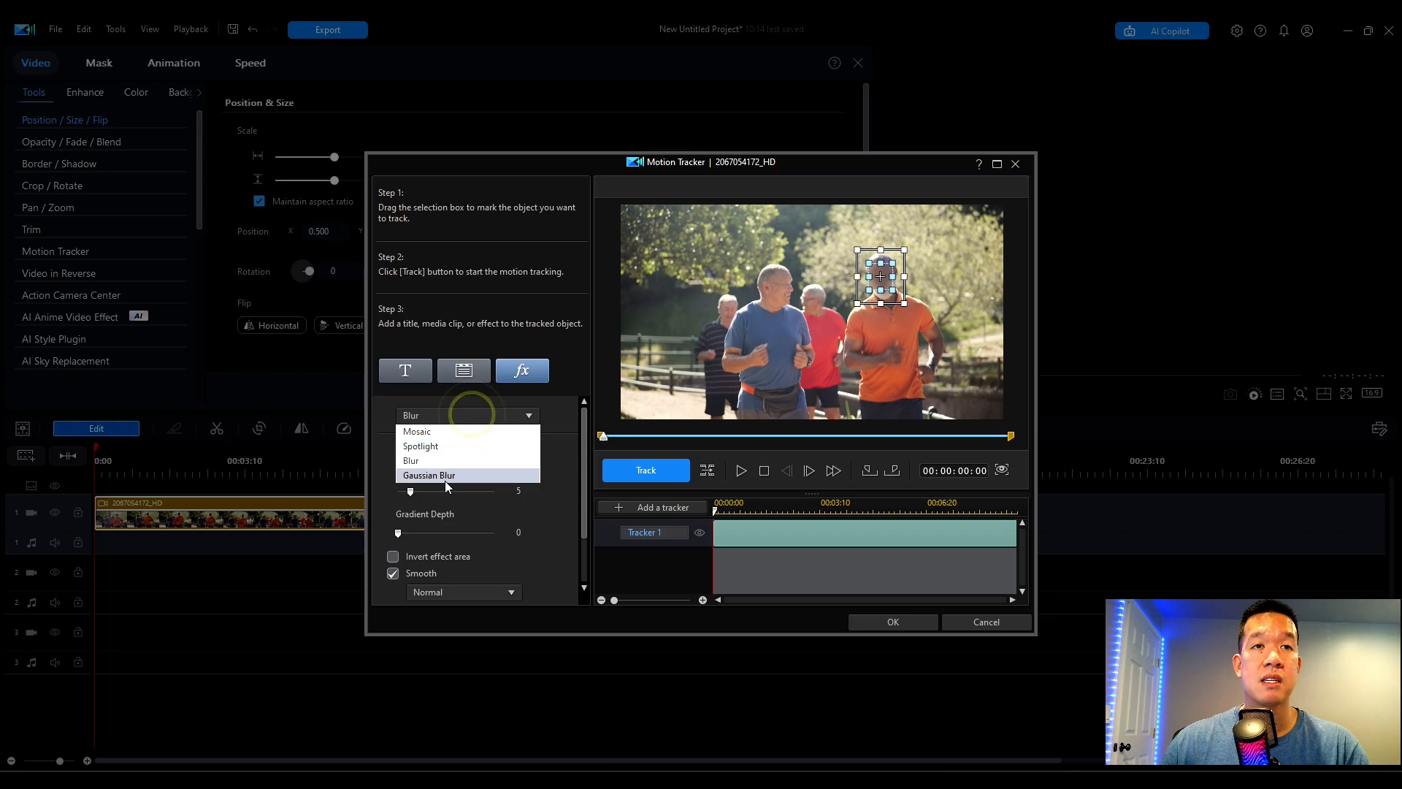
pyautogui.click(314, 544)
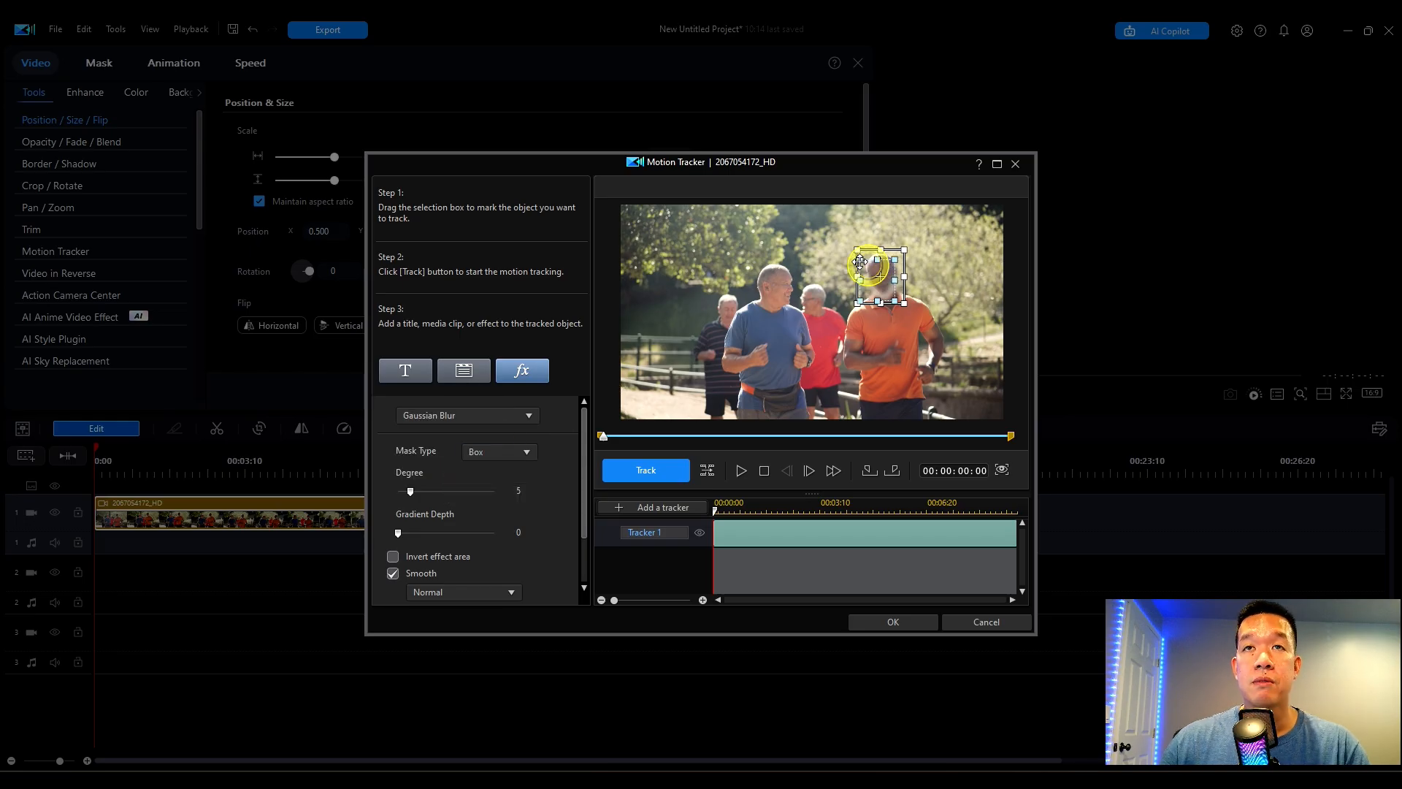
pyautogui.moveTo(891, 292); pyautogui.dragTo(903, 307)
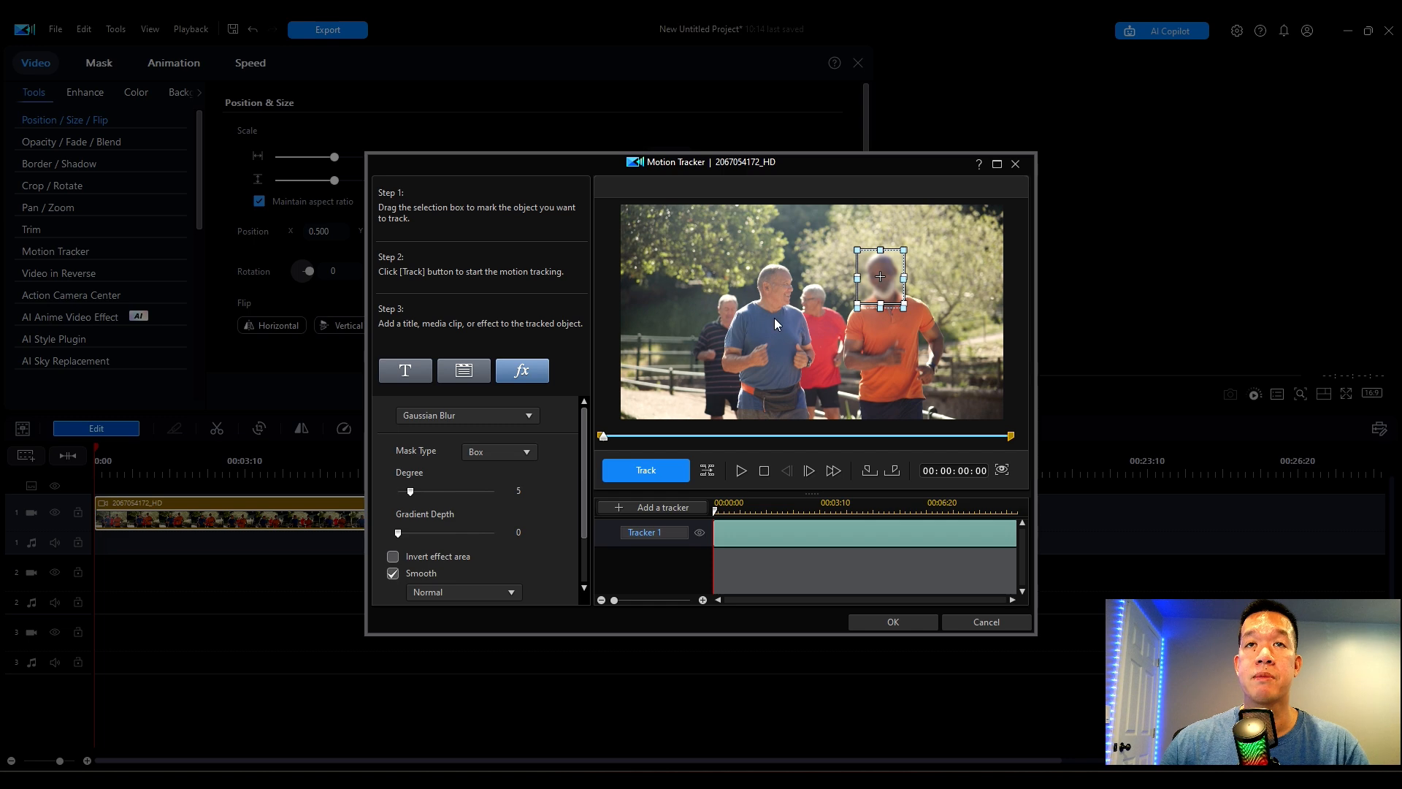
pyautogui.click(913, 623)
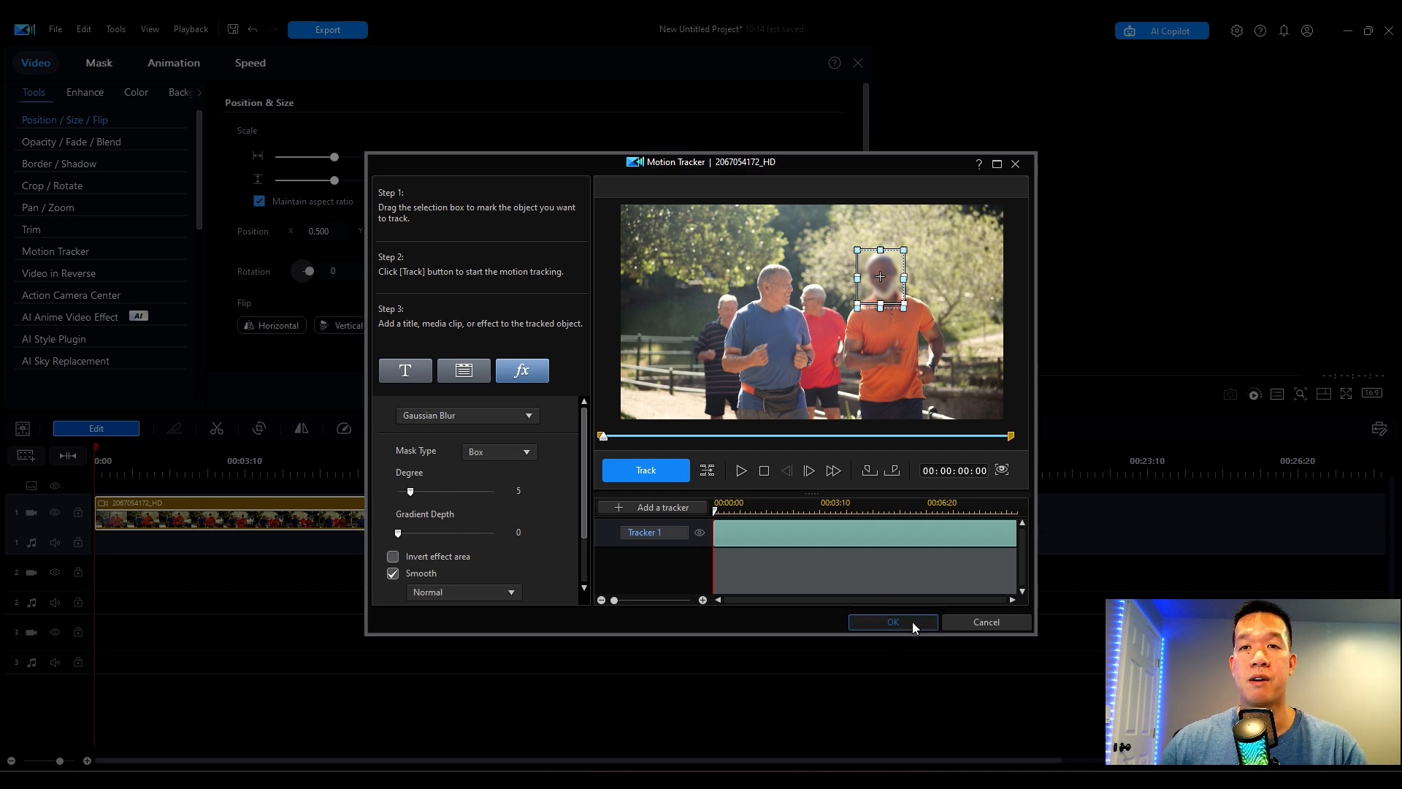